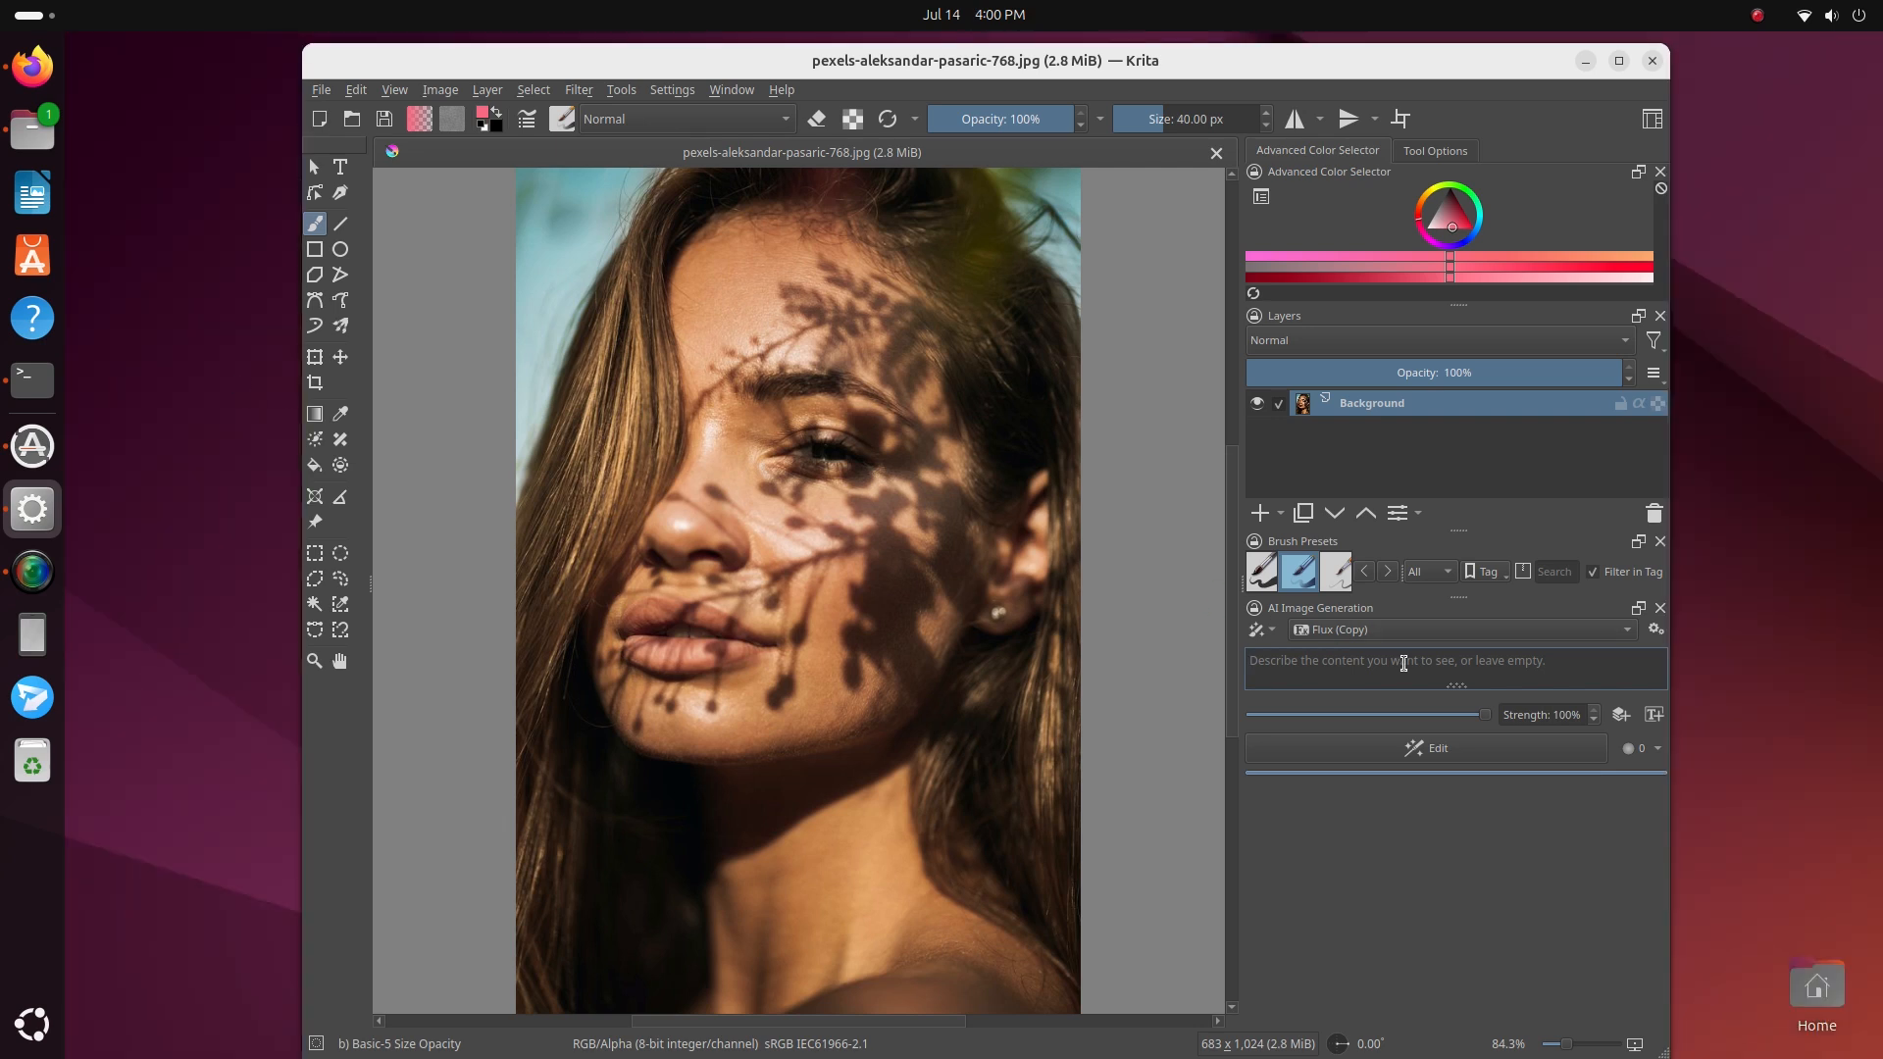
Generate an AI edit of the portrait with the prompt "Remove shadows from faces"
right_click(1284, 667)
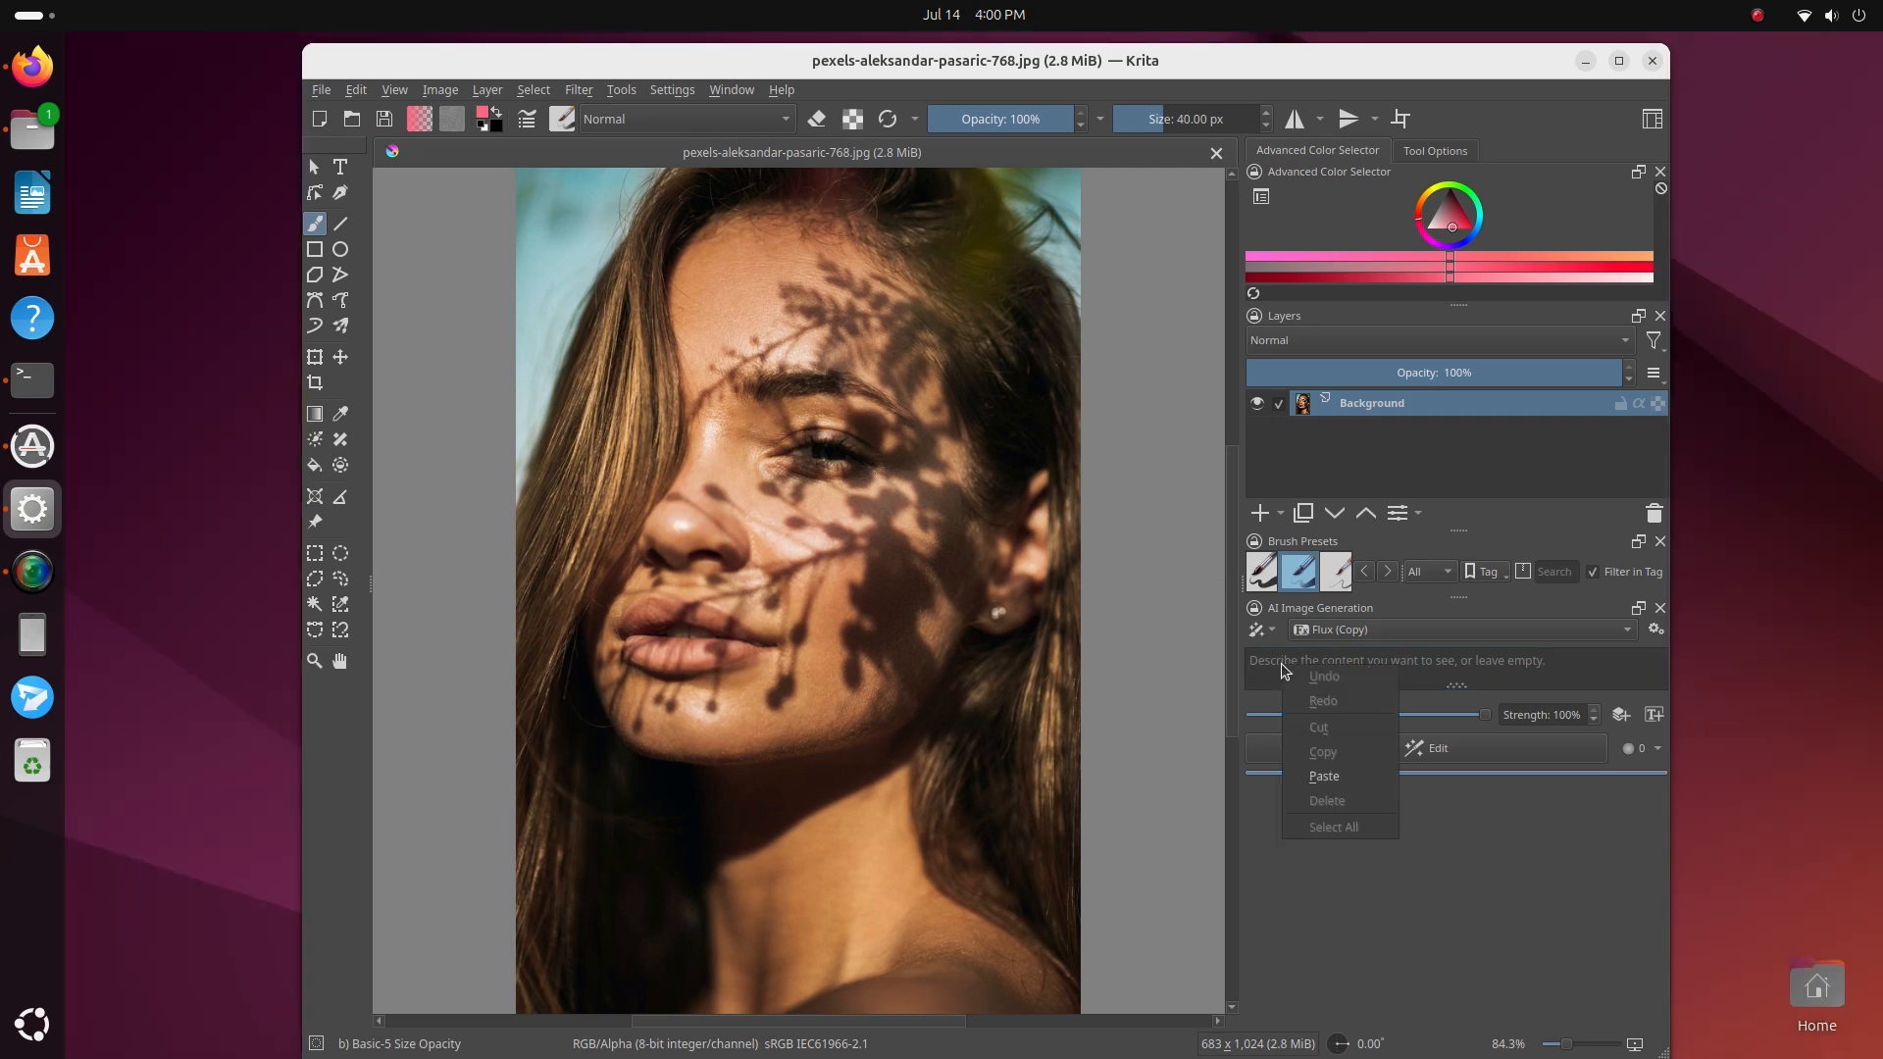
click(1345, 776)
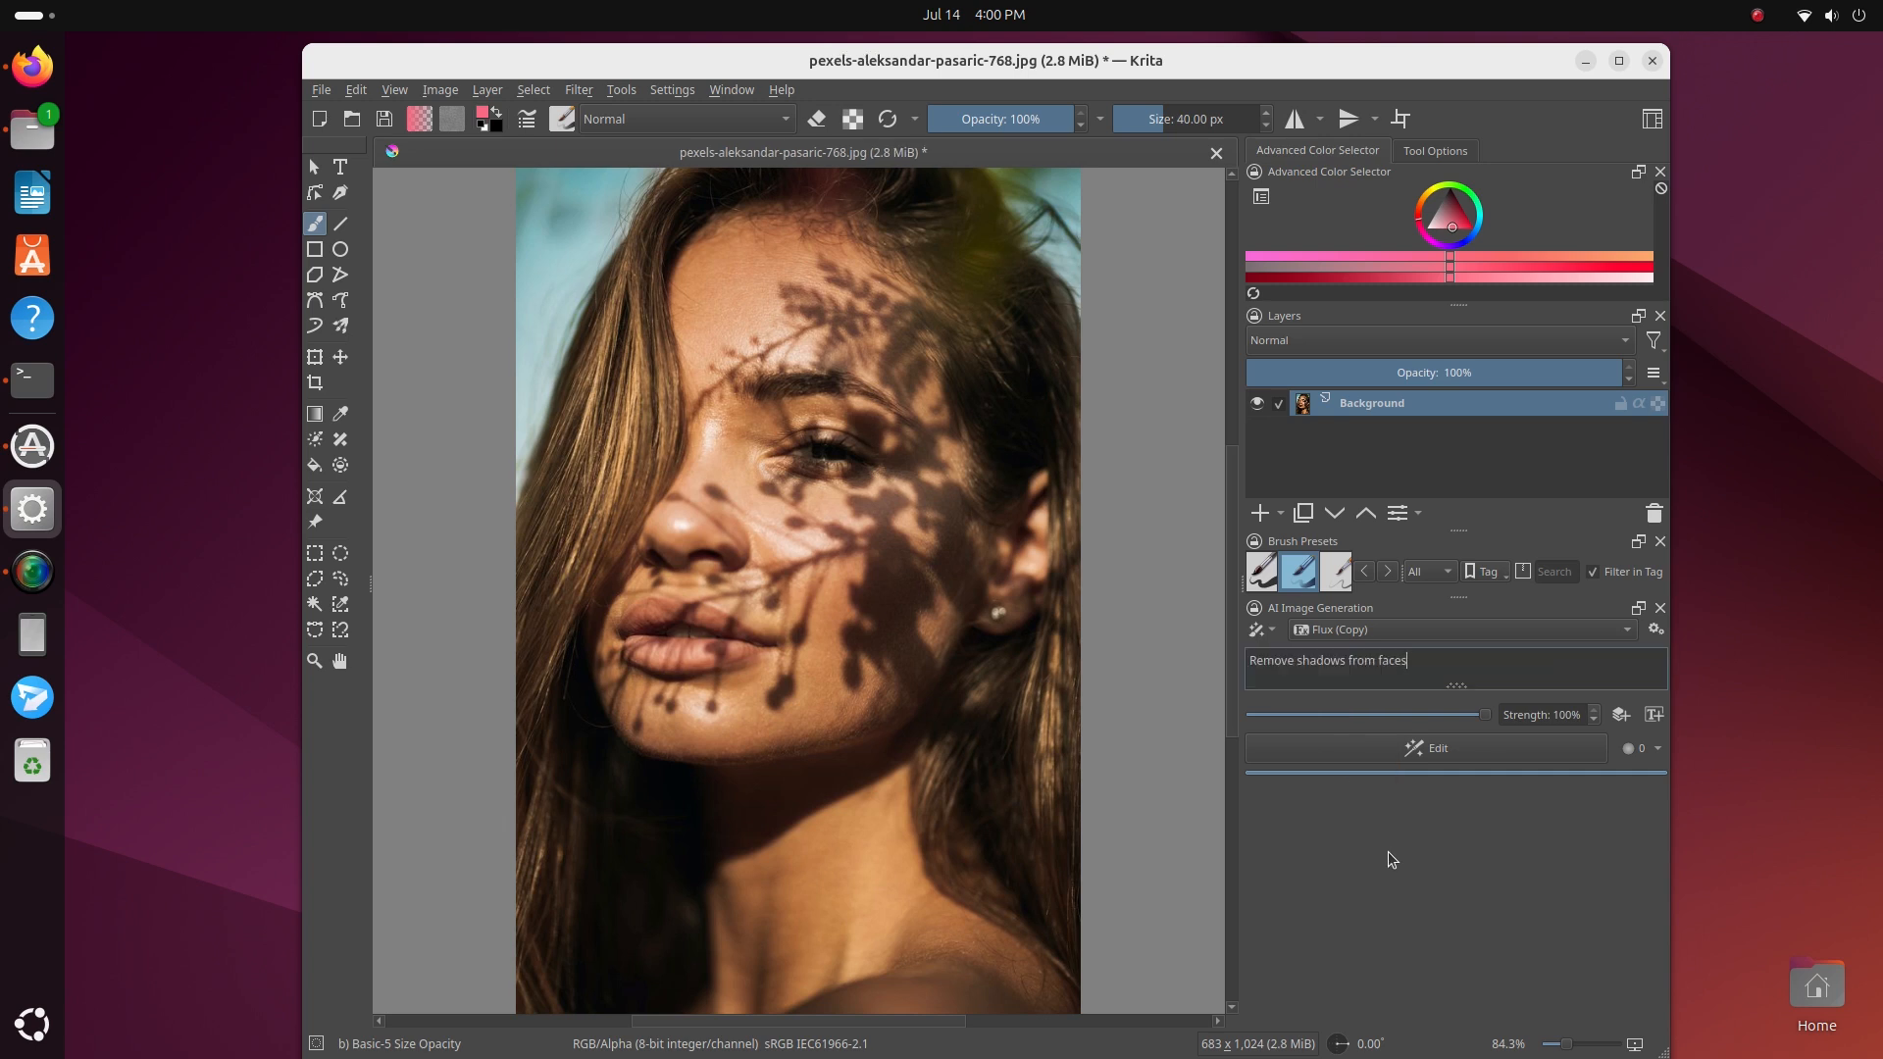
click(1443, 756)
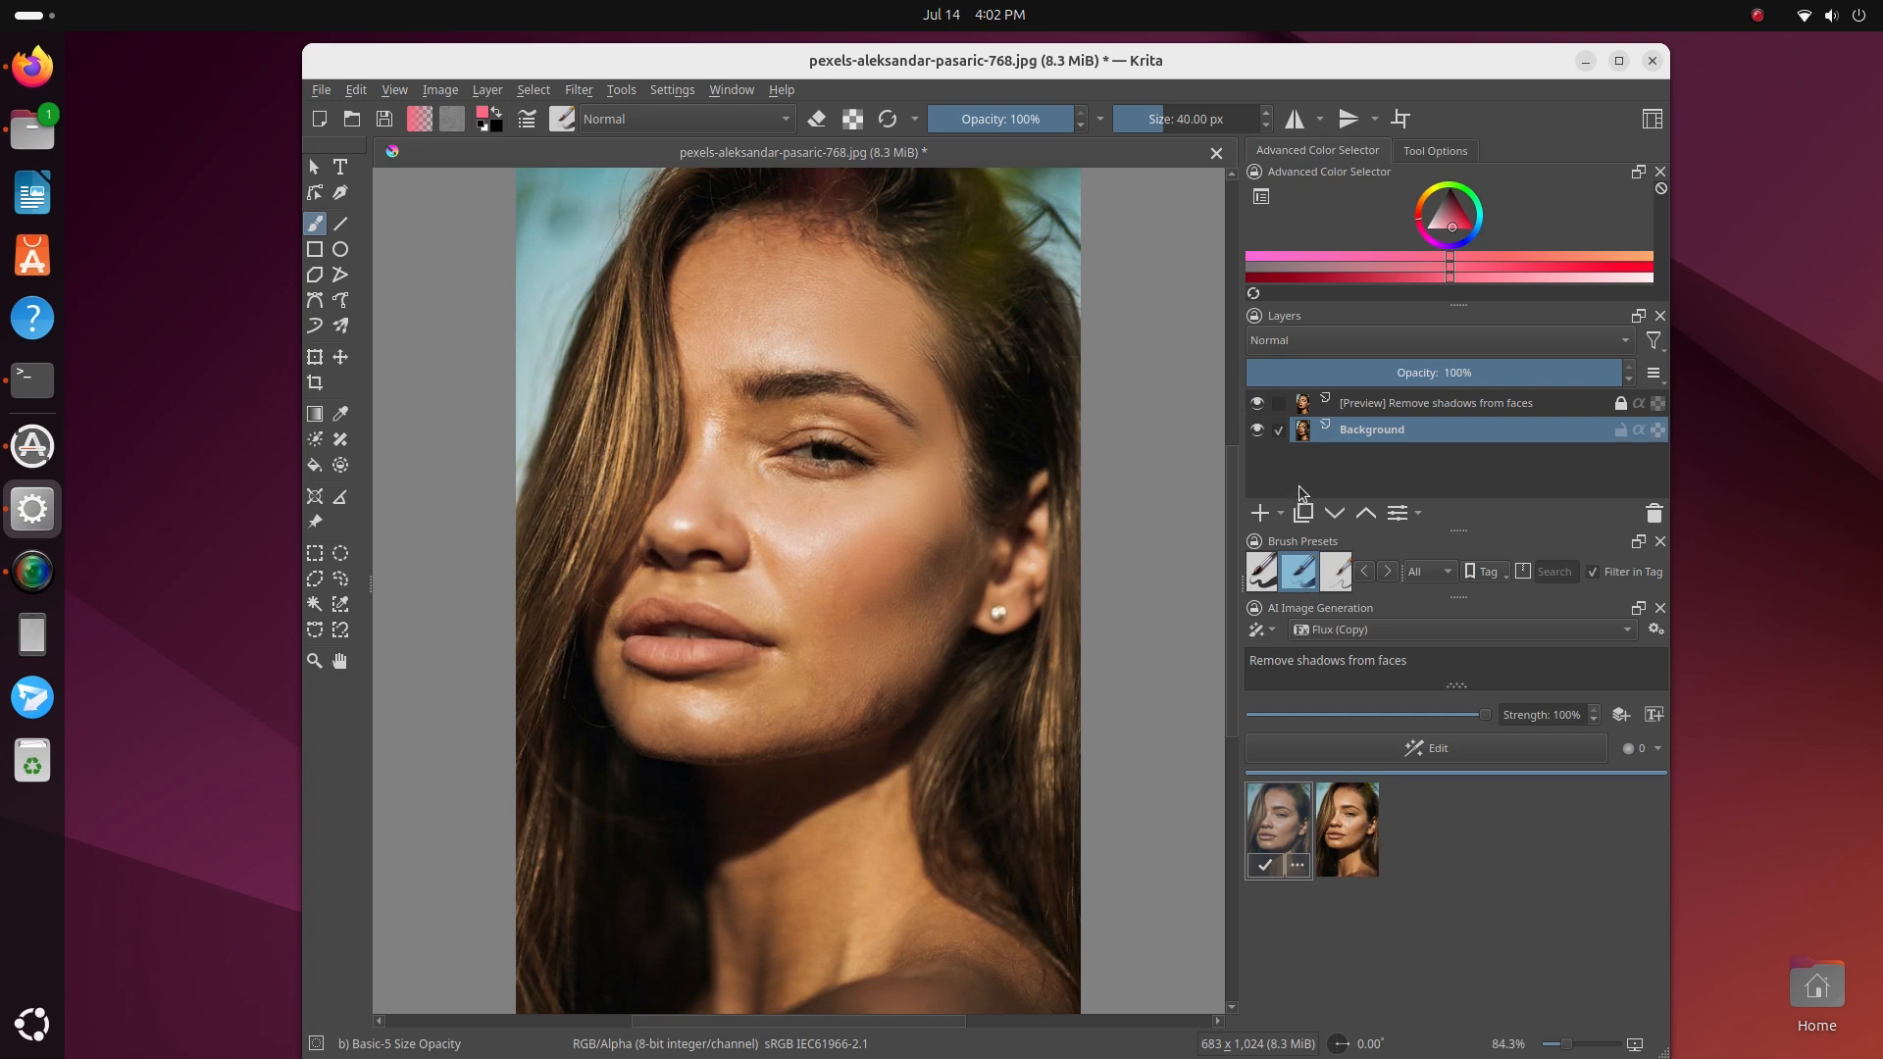
Compare the shadow-free face with the original by repeatedly toggling the preview layer's visibility
mouse_move(1262, 412)
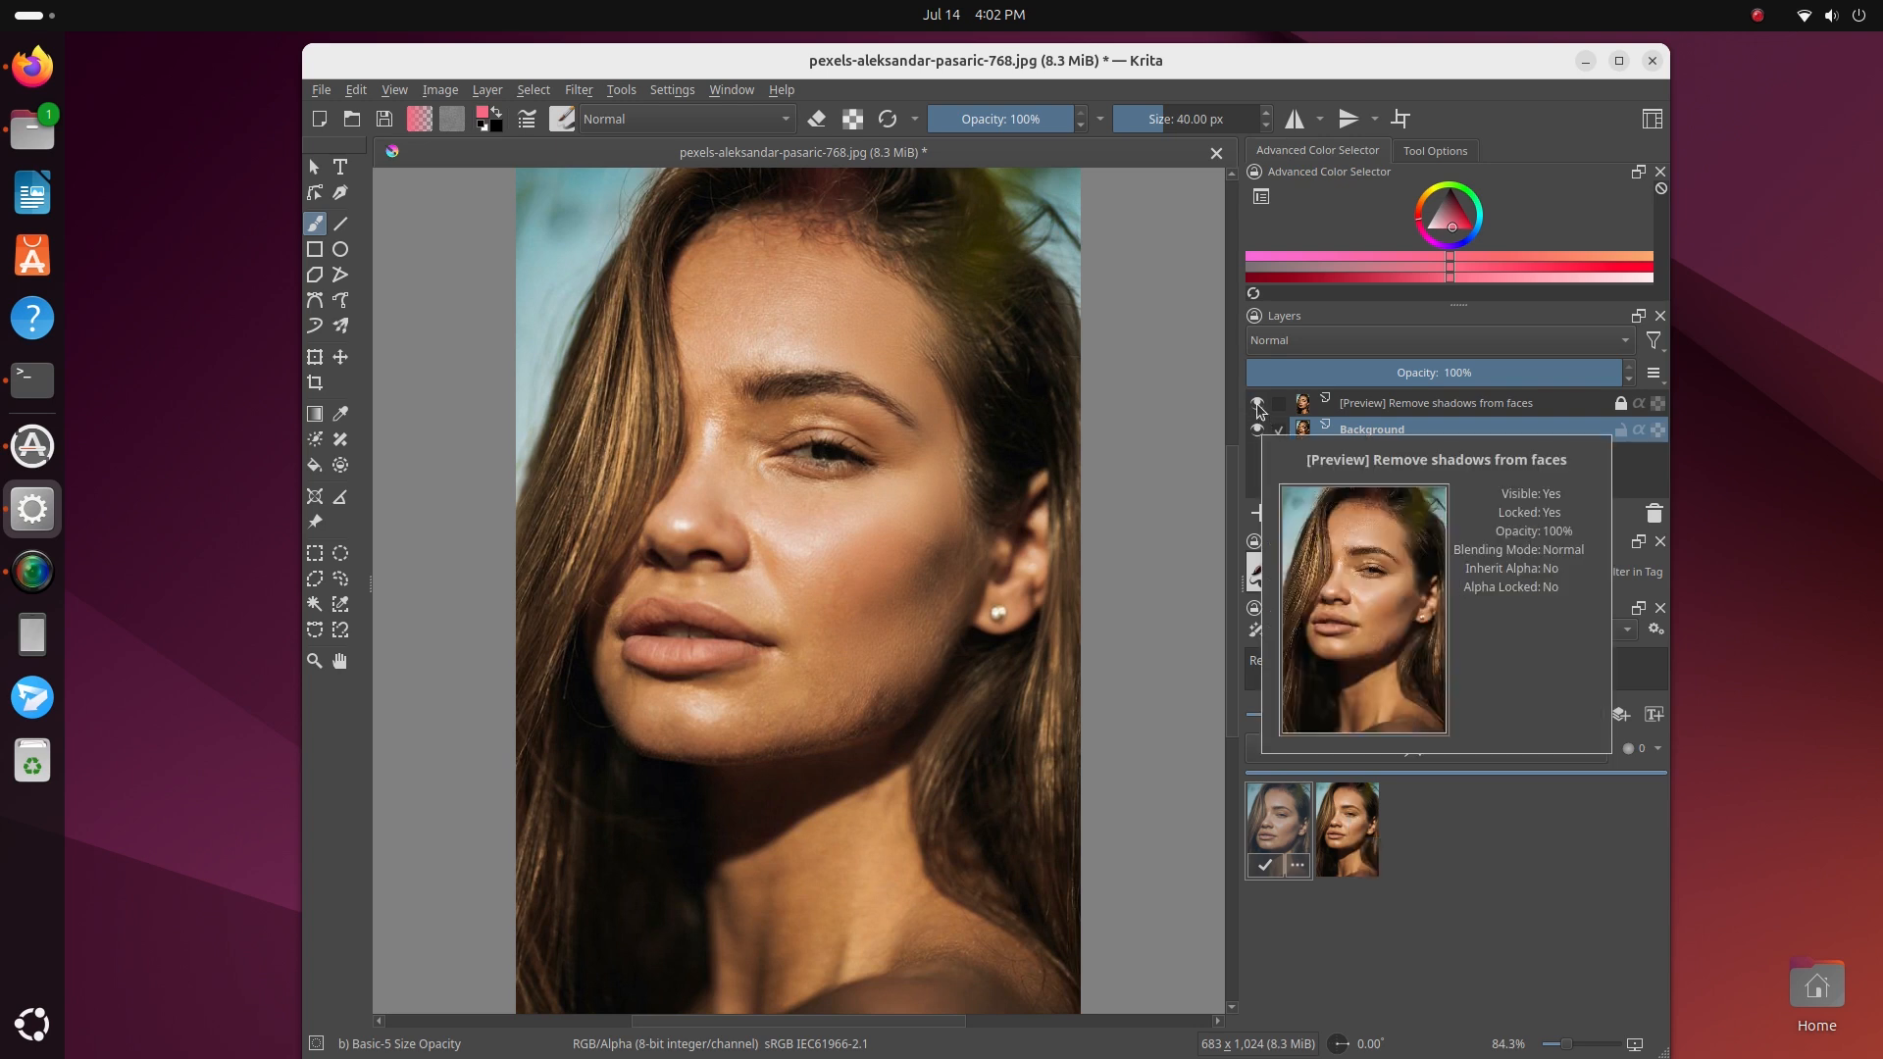
click(1258, 405)
click(1258, 405)
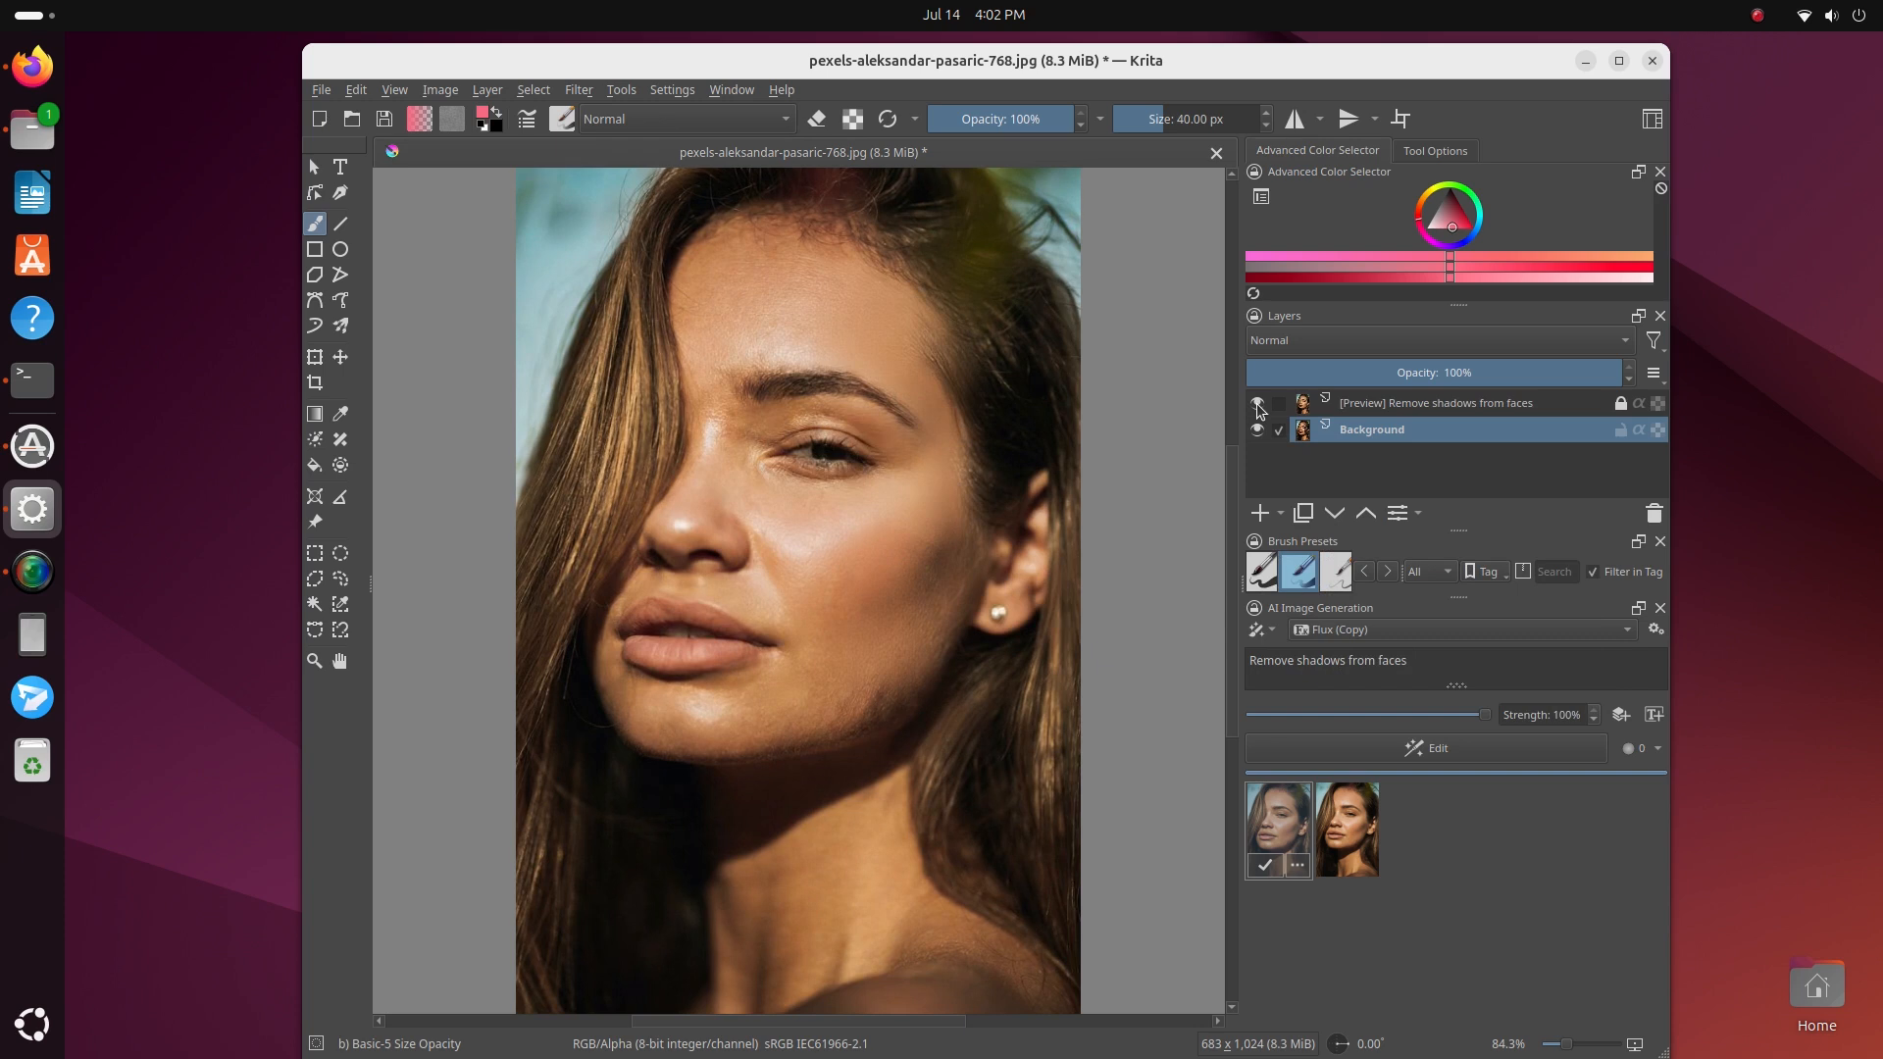
click(1259, 406)
click(1258, 405)
click(1258, 405)
click(1258, 405)
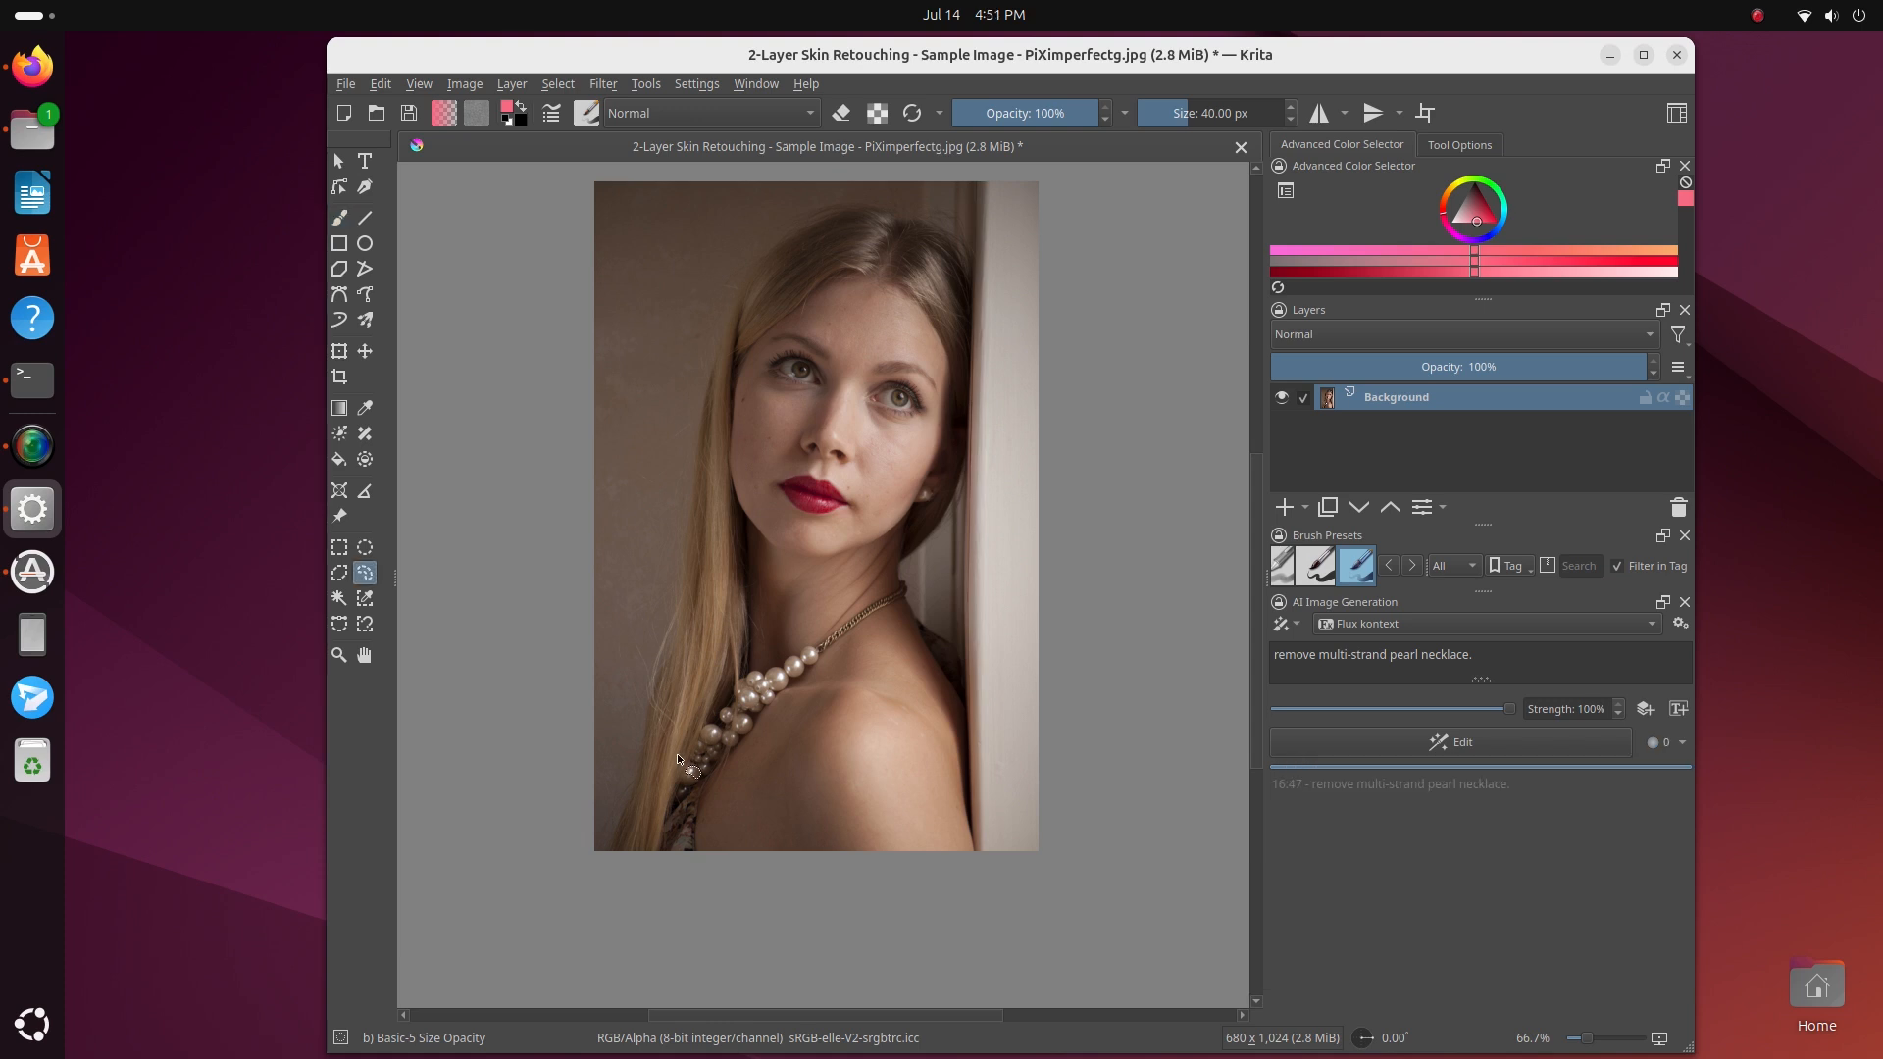
Generate a "remove multi-strand pearl necklace." edit inside a freehand selection around the necklace, and preview the first result without the selection
mouse_move(687, 752)
mouse_down()
mouse_move(731, 694)
mouse_move(869, 593)
mouse_move(915, 589)
mouse_move(675, 803)
mouse_move(699, 748)
mouse_up()
click(1455, 748)
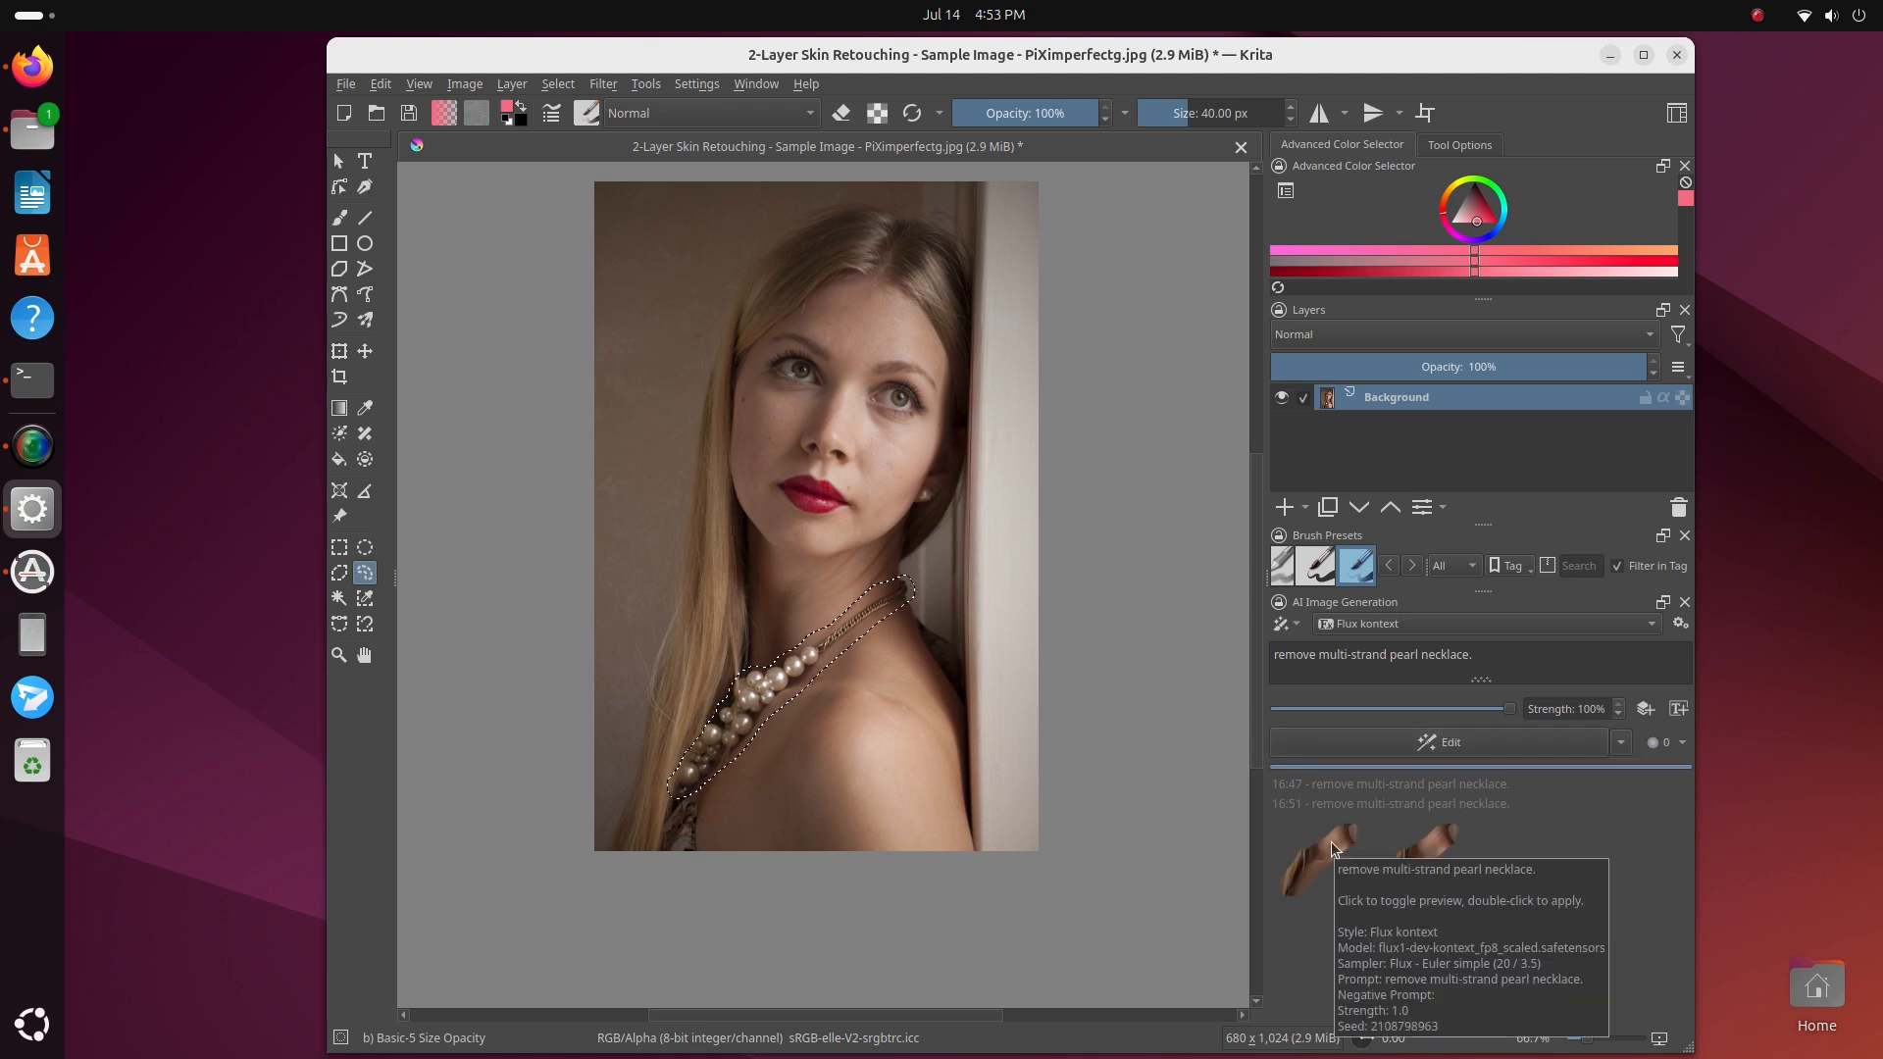
click(1333, 849)
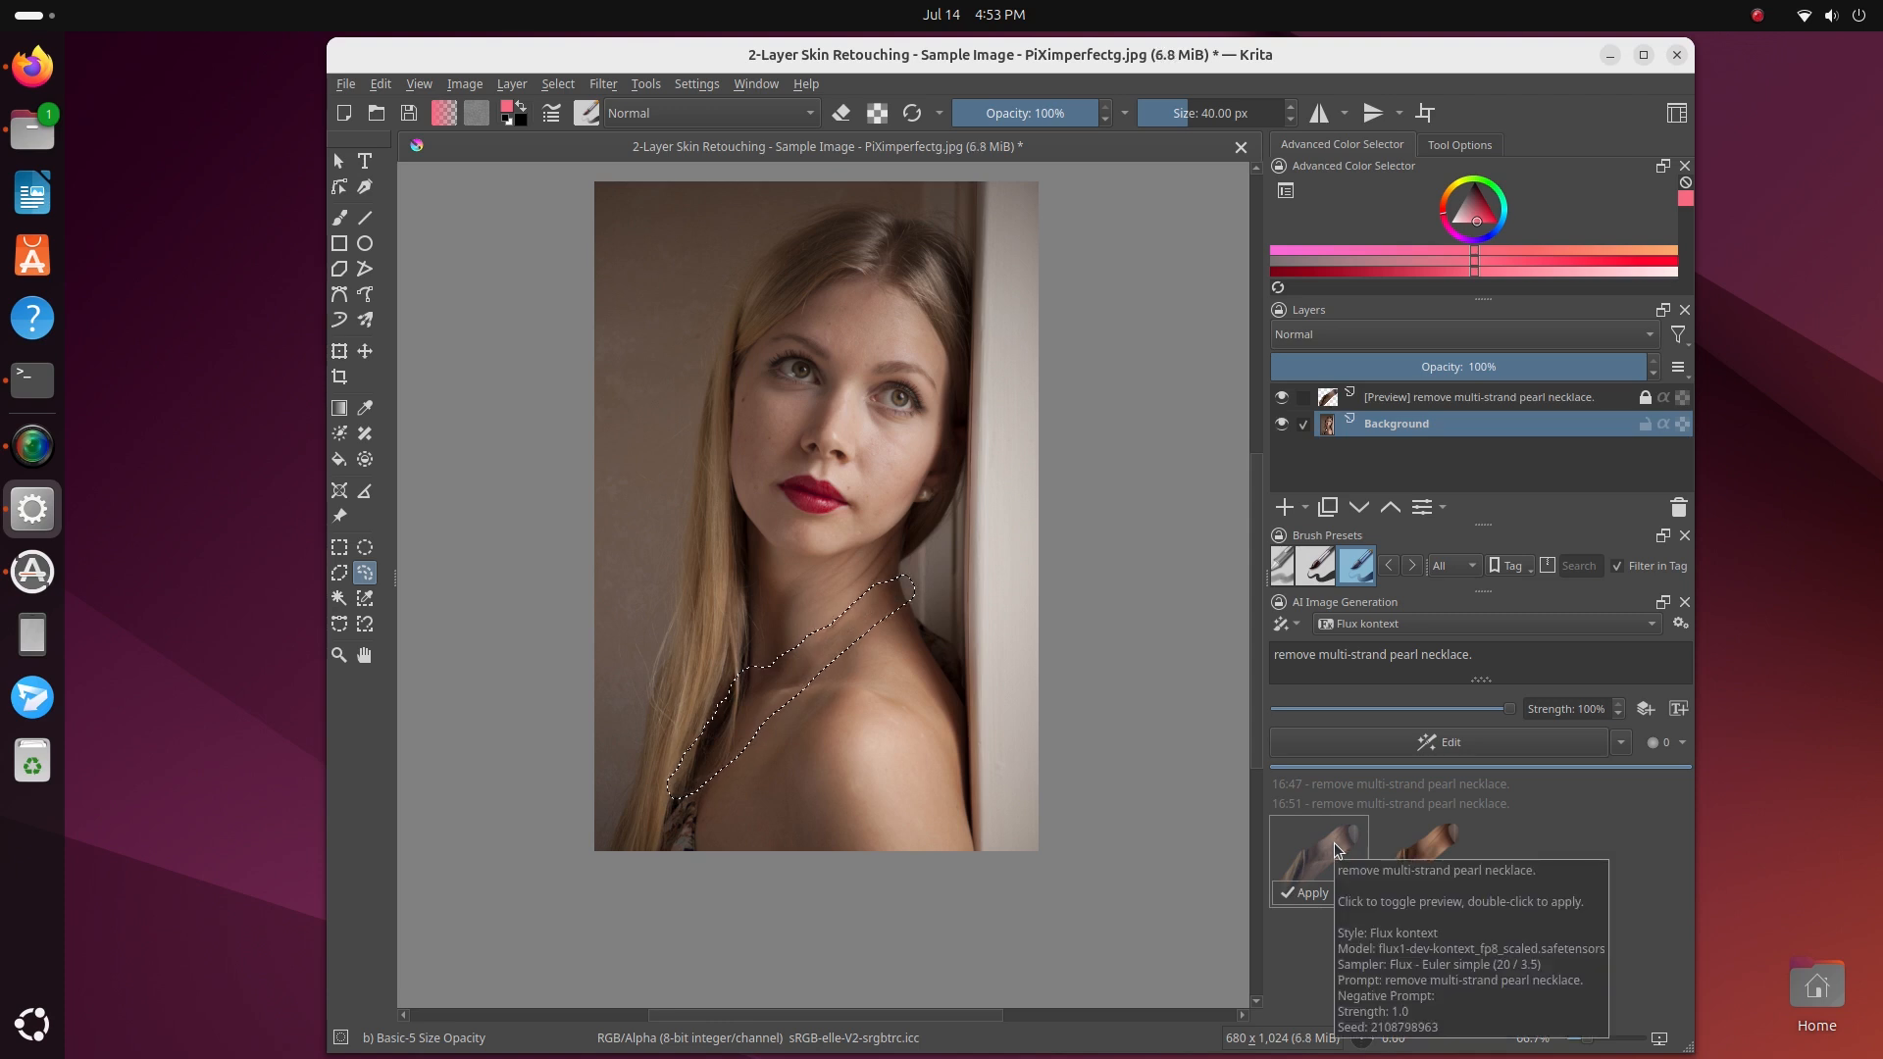
key(ctrl+shift+a)
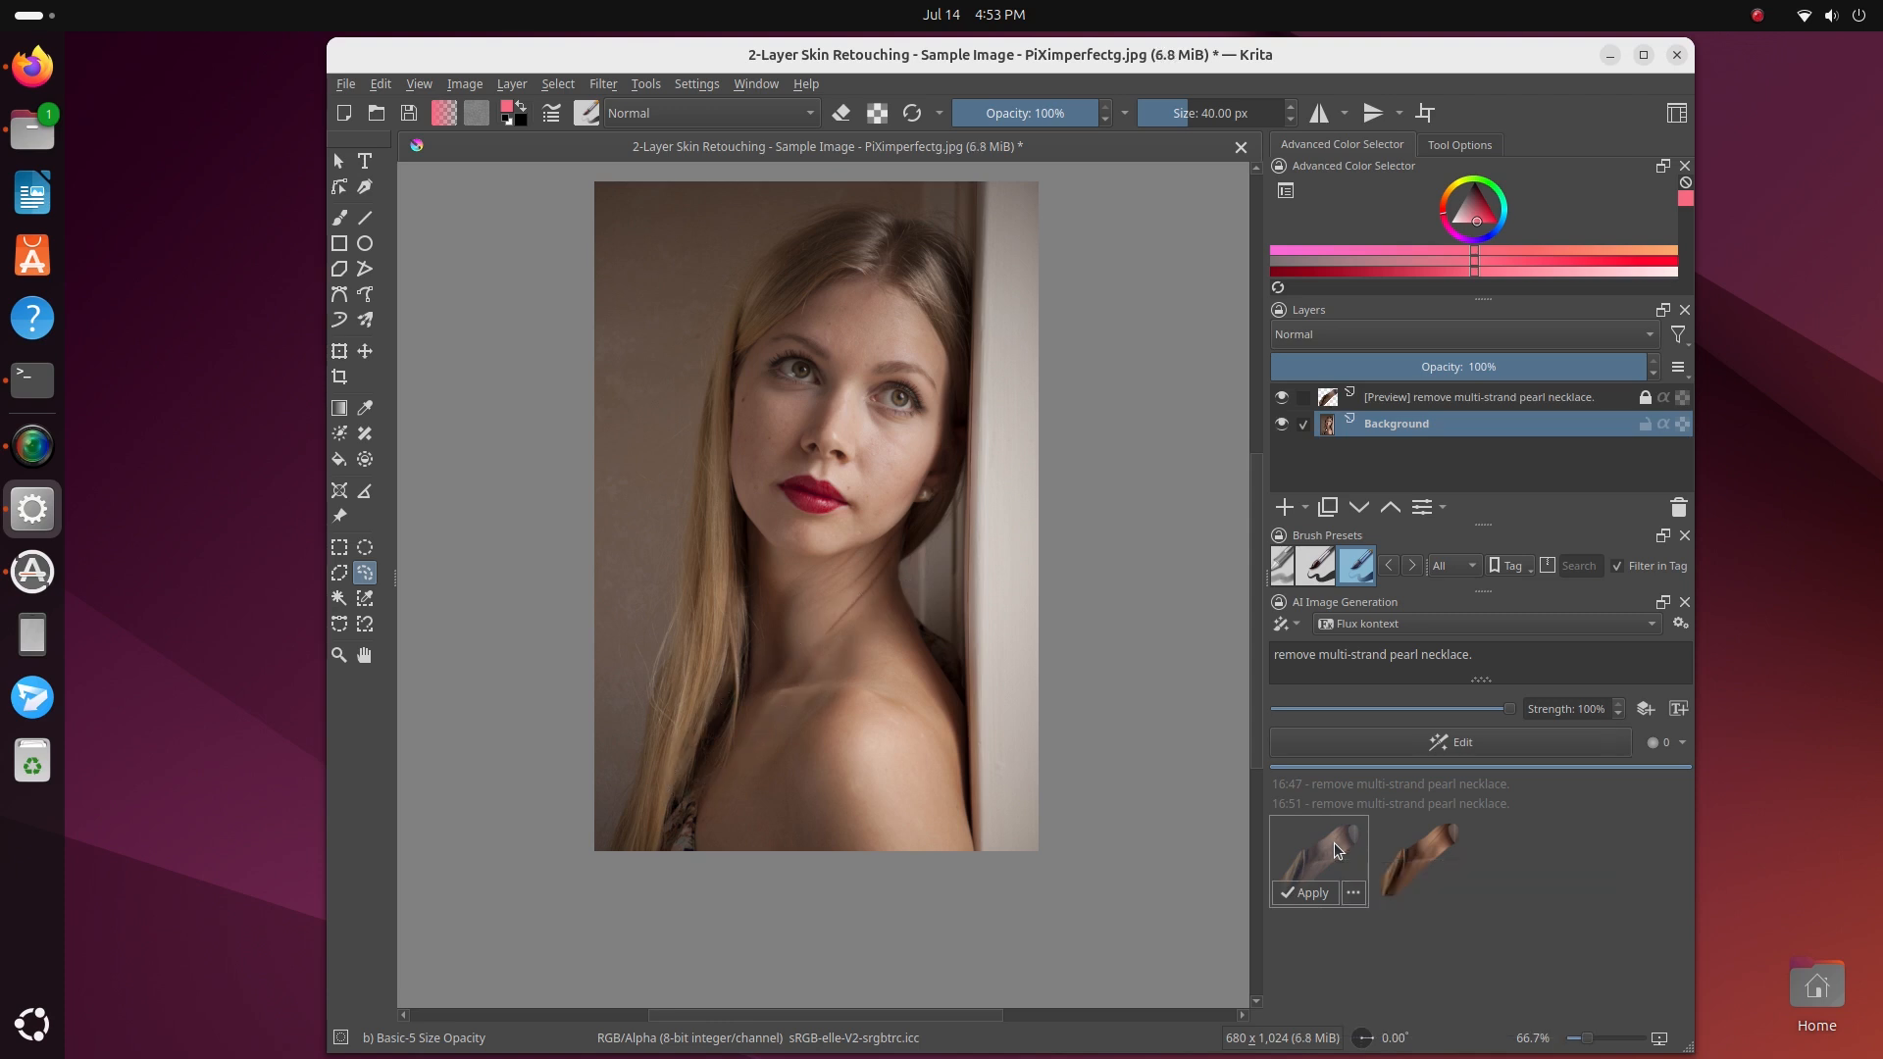
Compare the portrait with and without the pearl necklace by toggling the visibility of the preview layer
click(1282, 398)
click(1283, 399)
click(1283, 399)
click(1283, 399)
click(1283, 399)
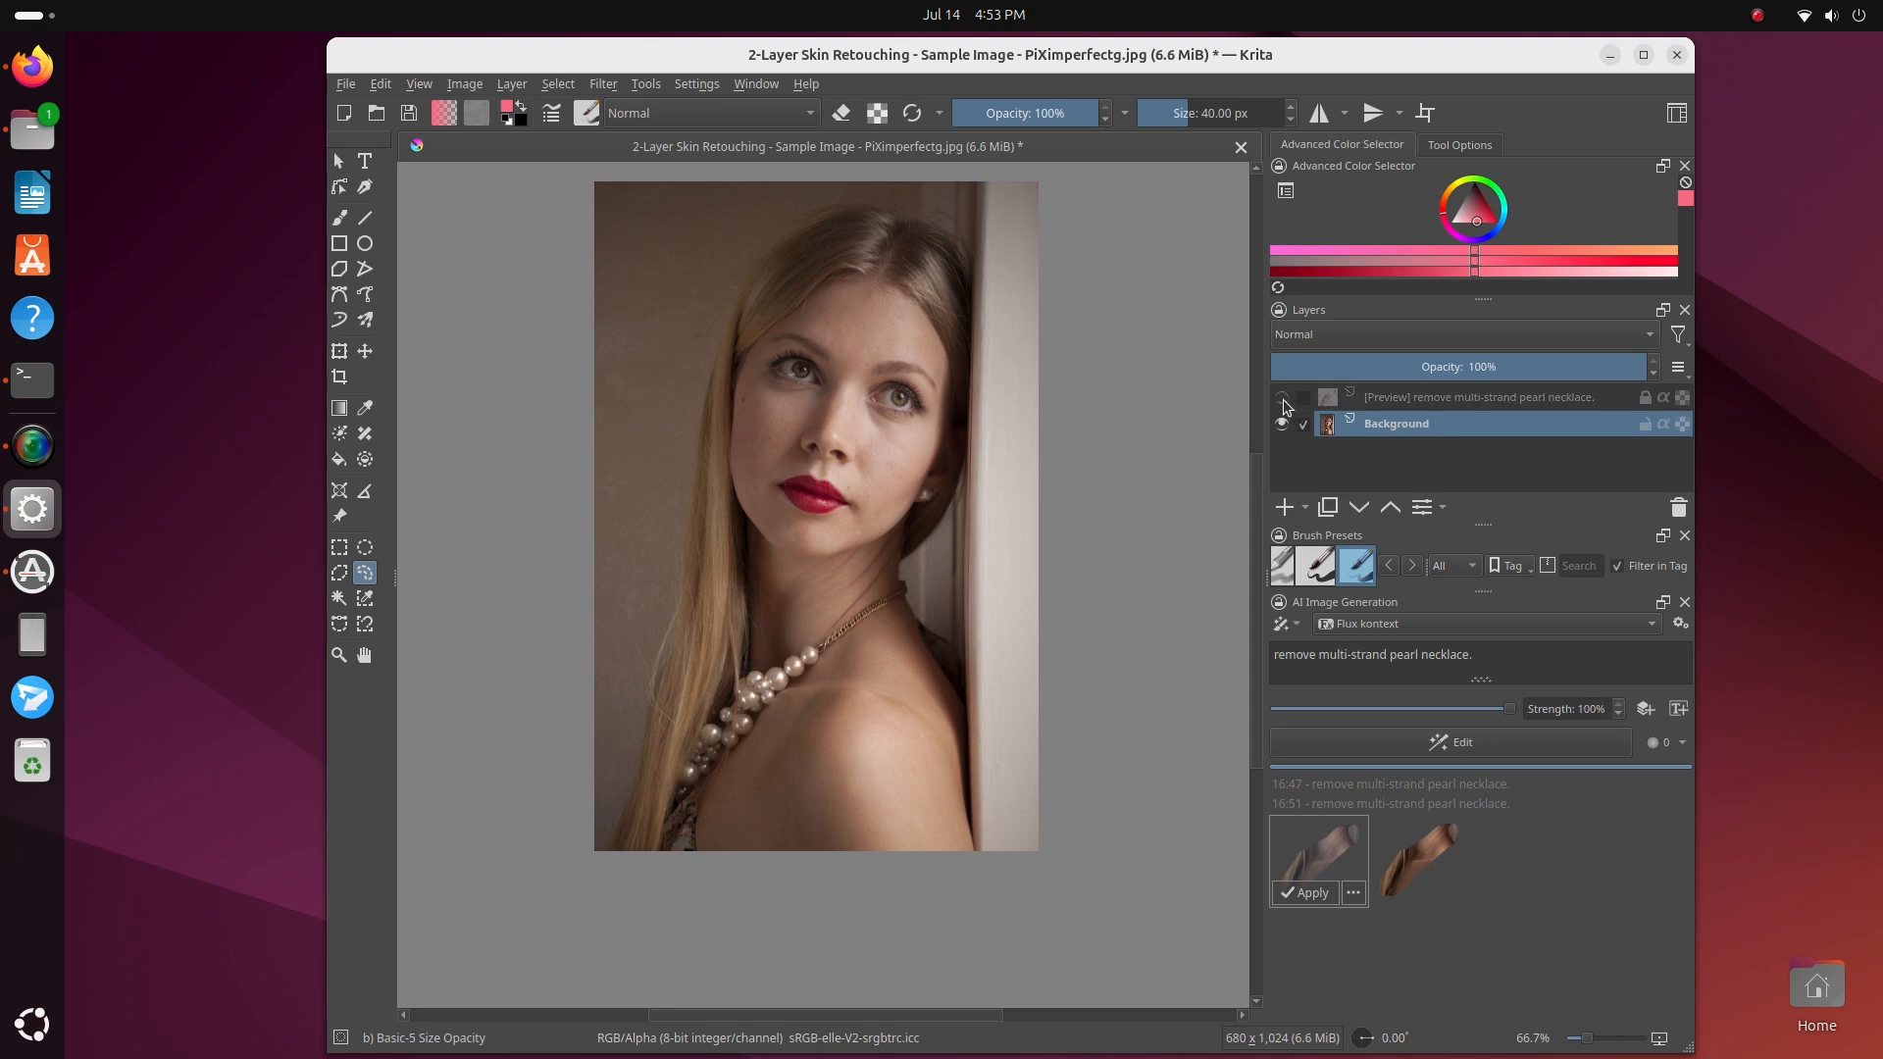
click(1283, 399)
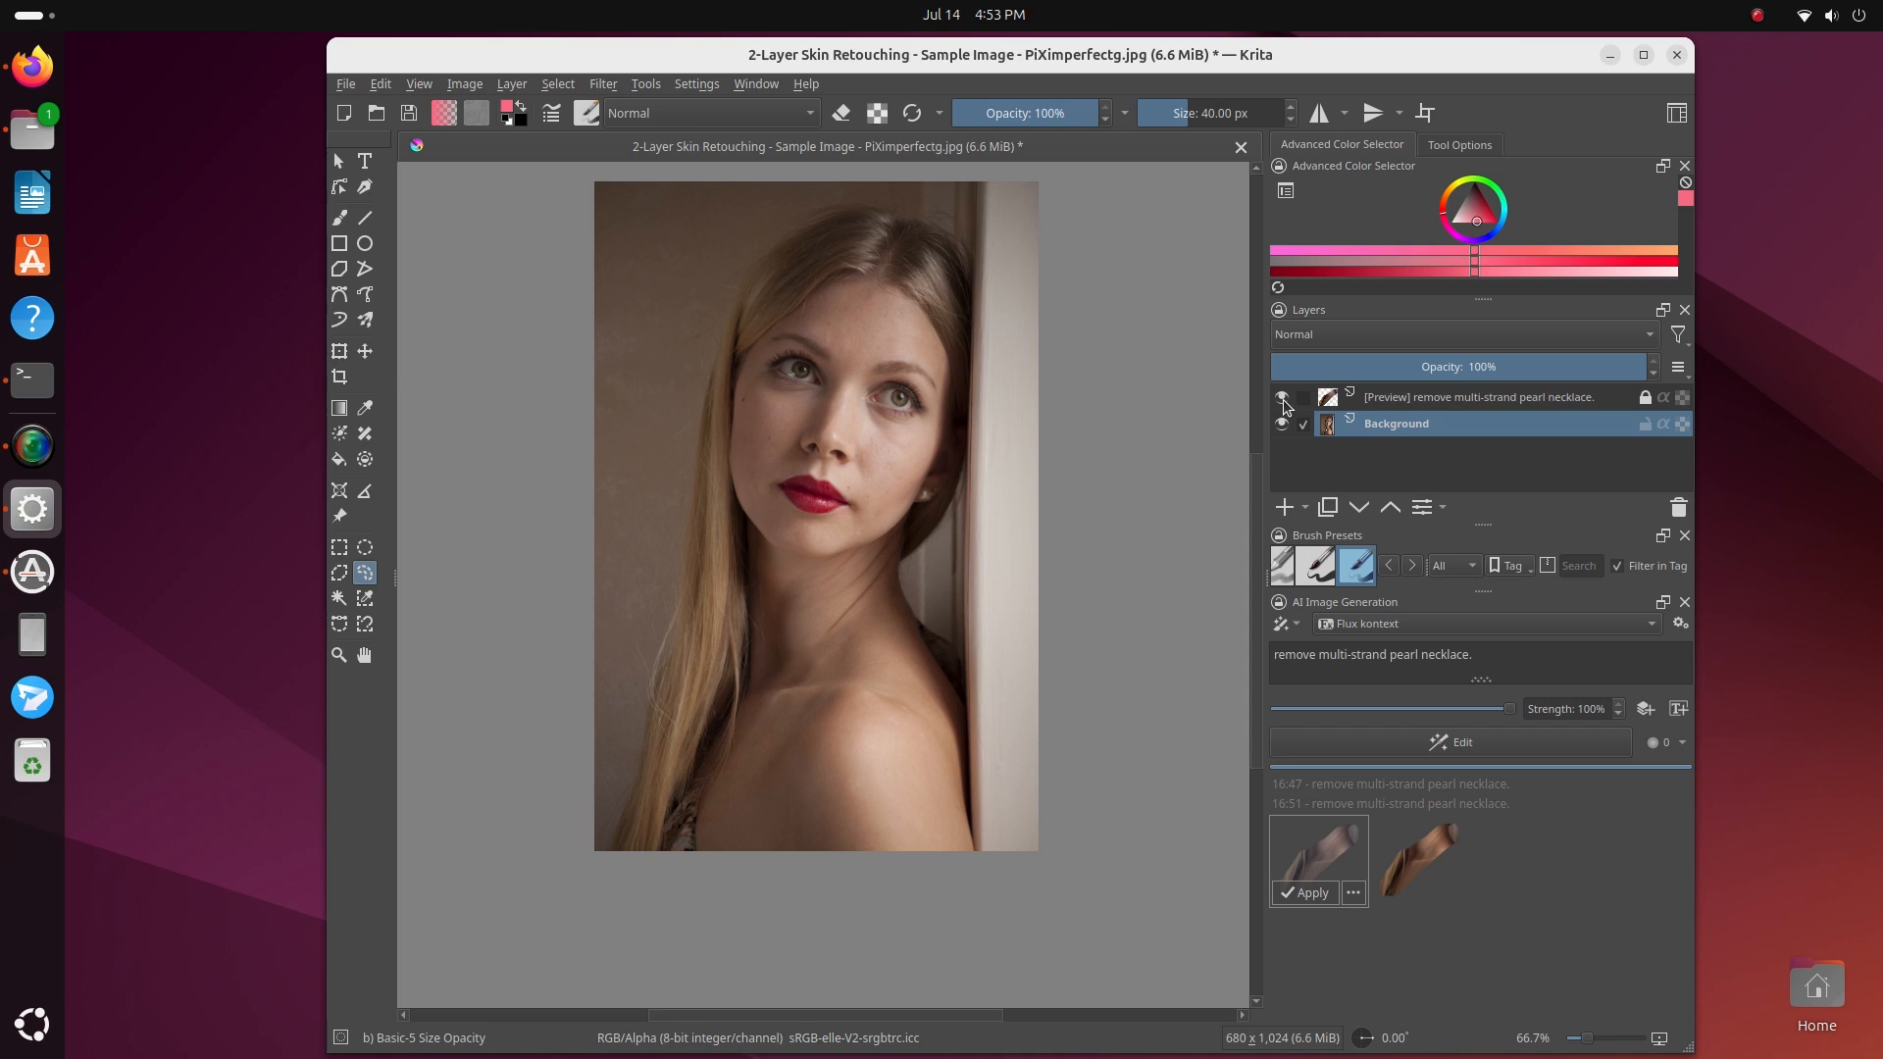
click(1283, 399)
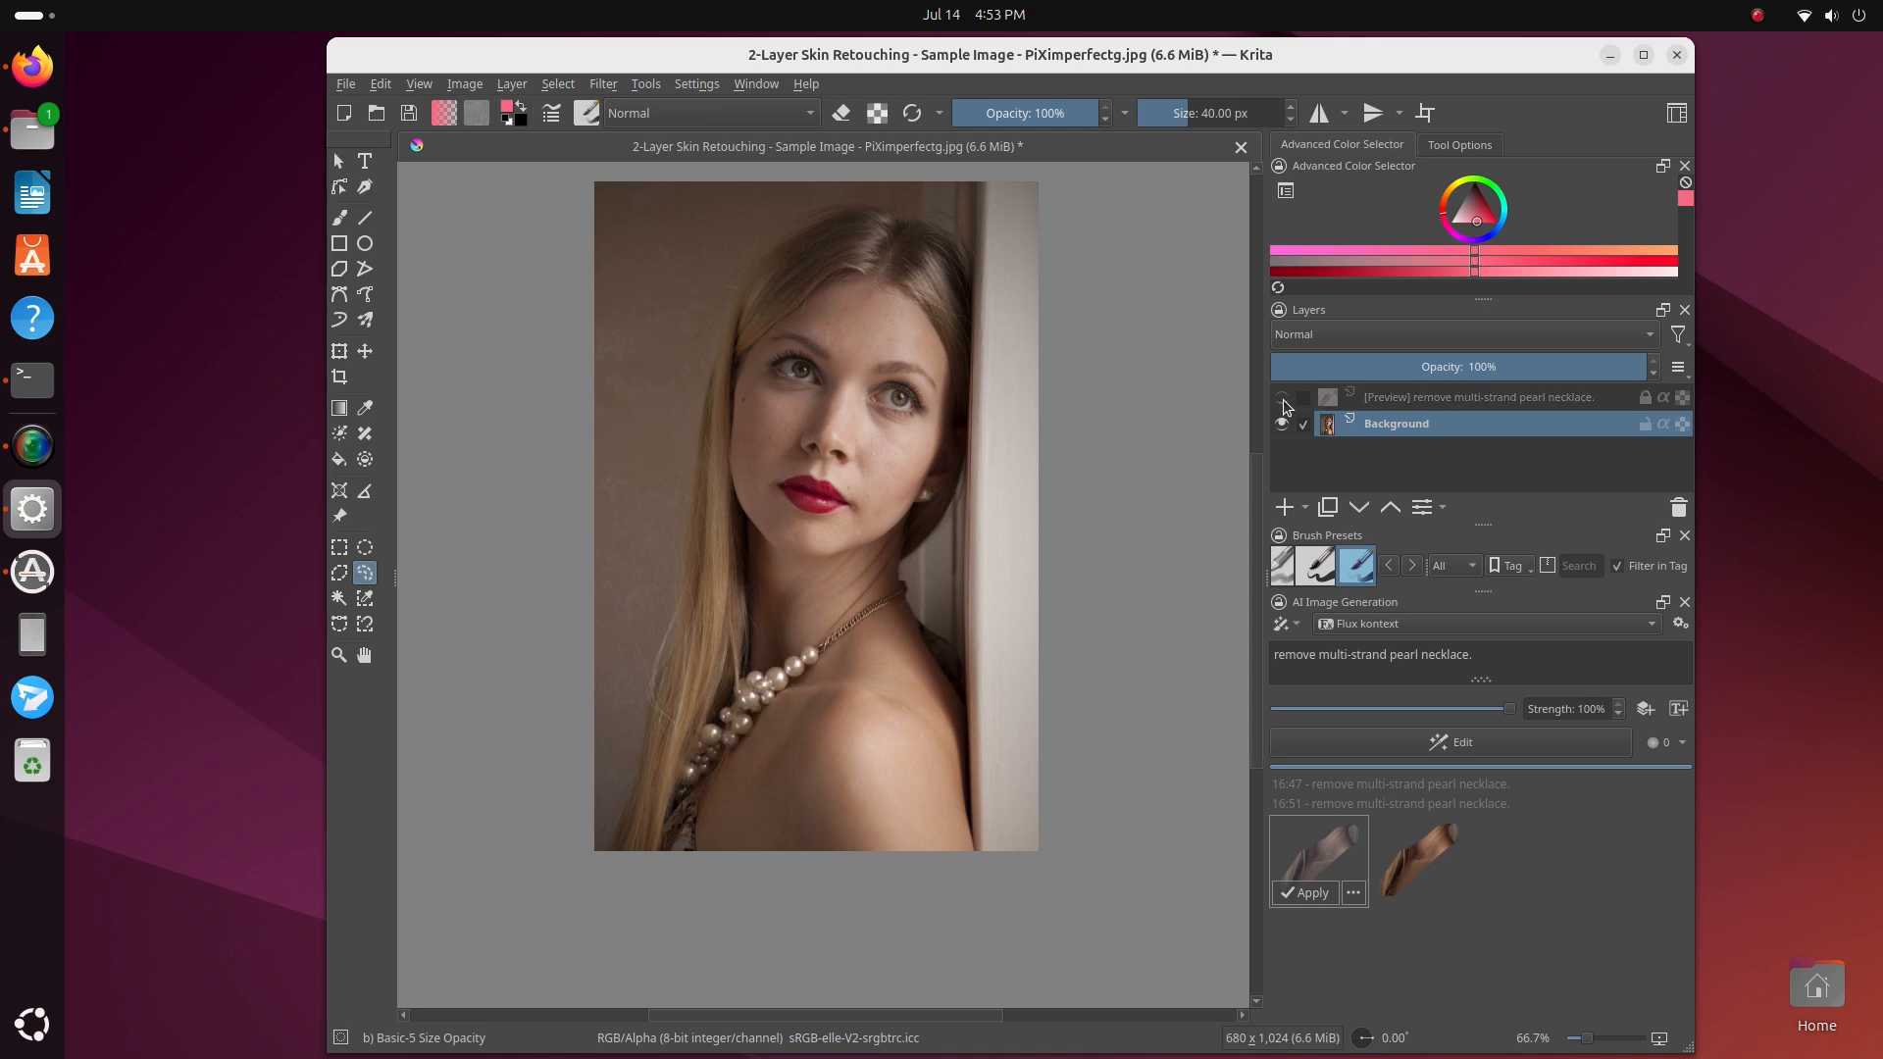
click(1284, 401)
click(1284, 400)
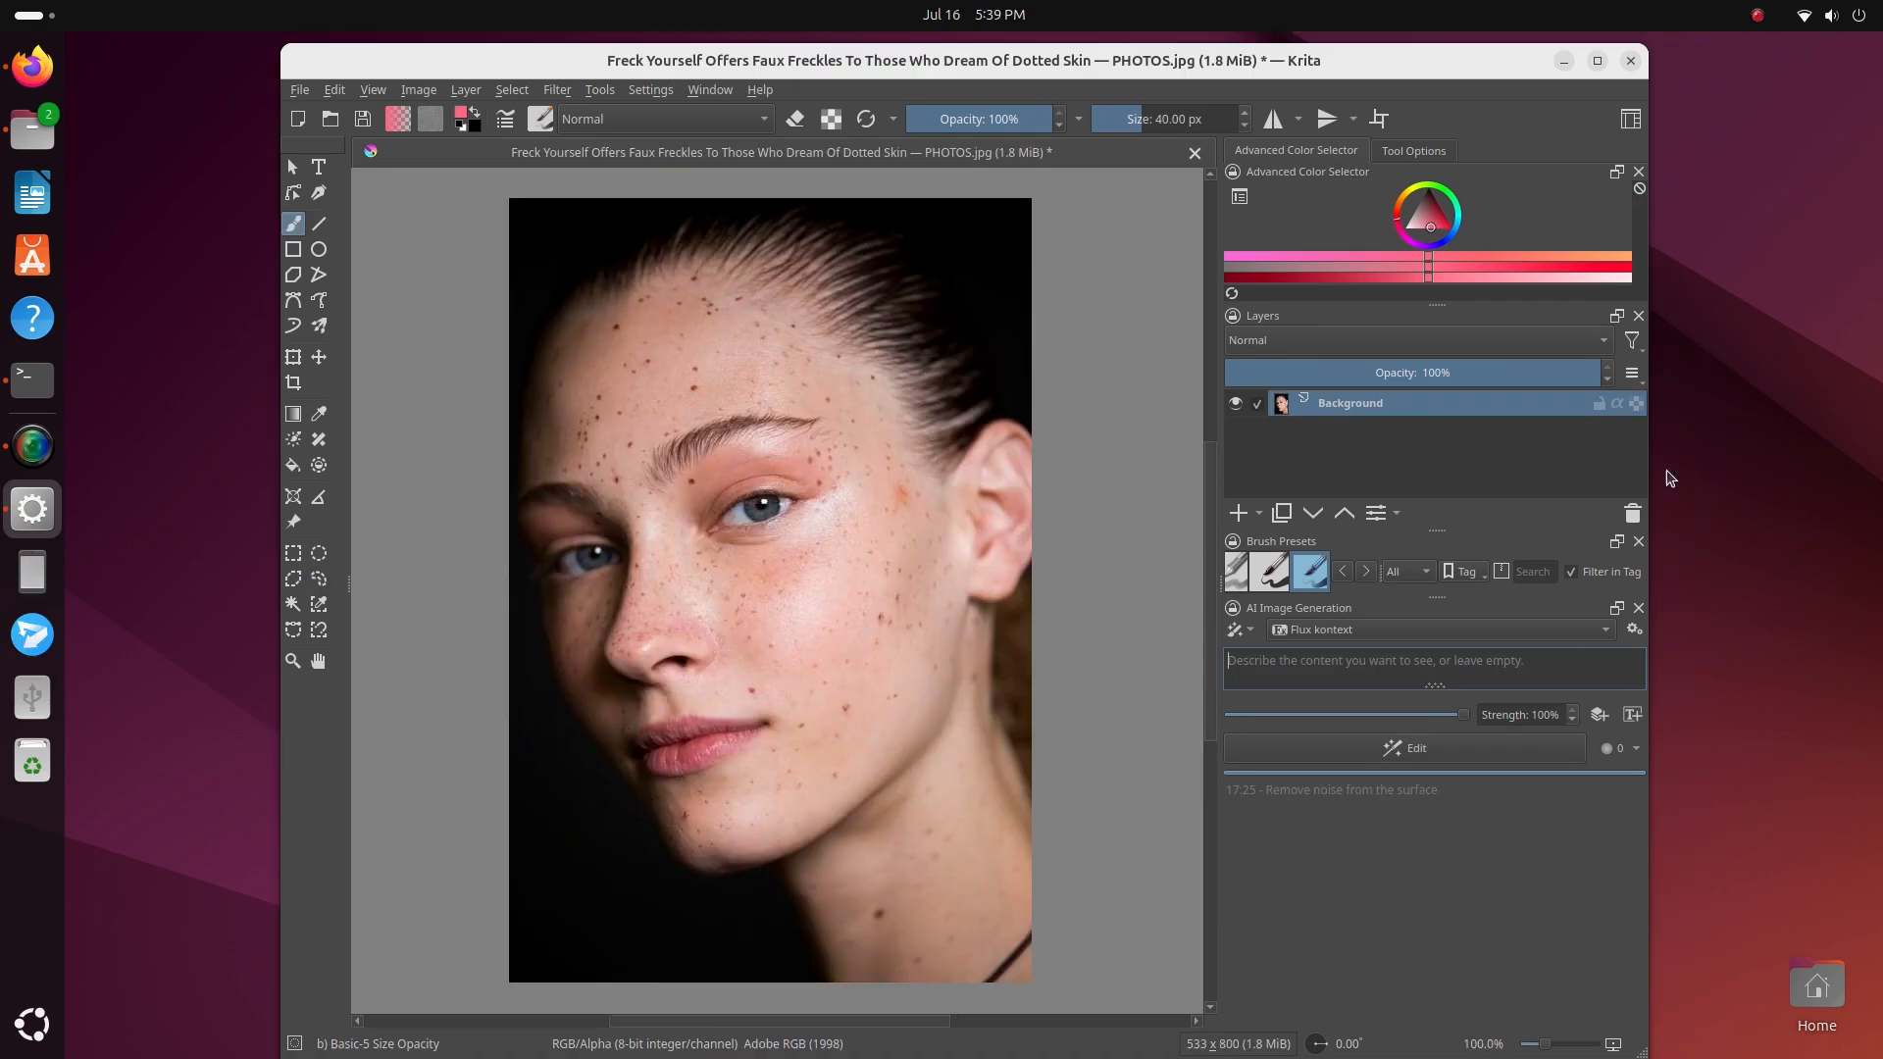
Generate an AI edit of the freckled face with the prompt "Remove noise from the surface"
right_click(1256, 661)
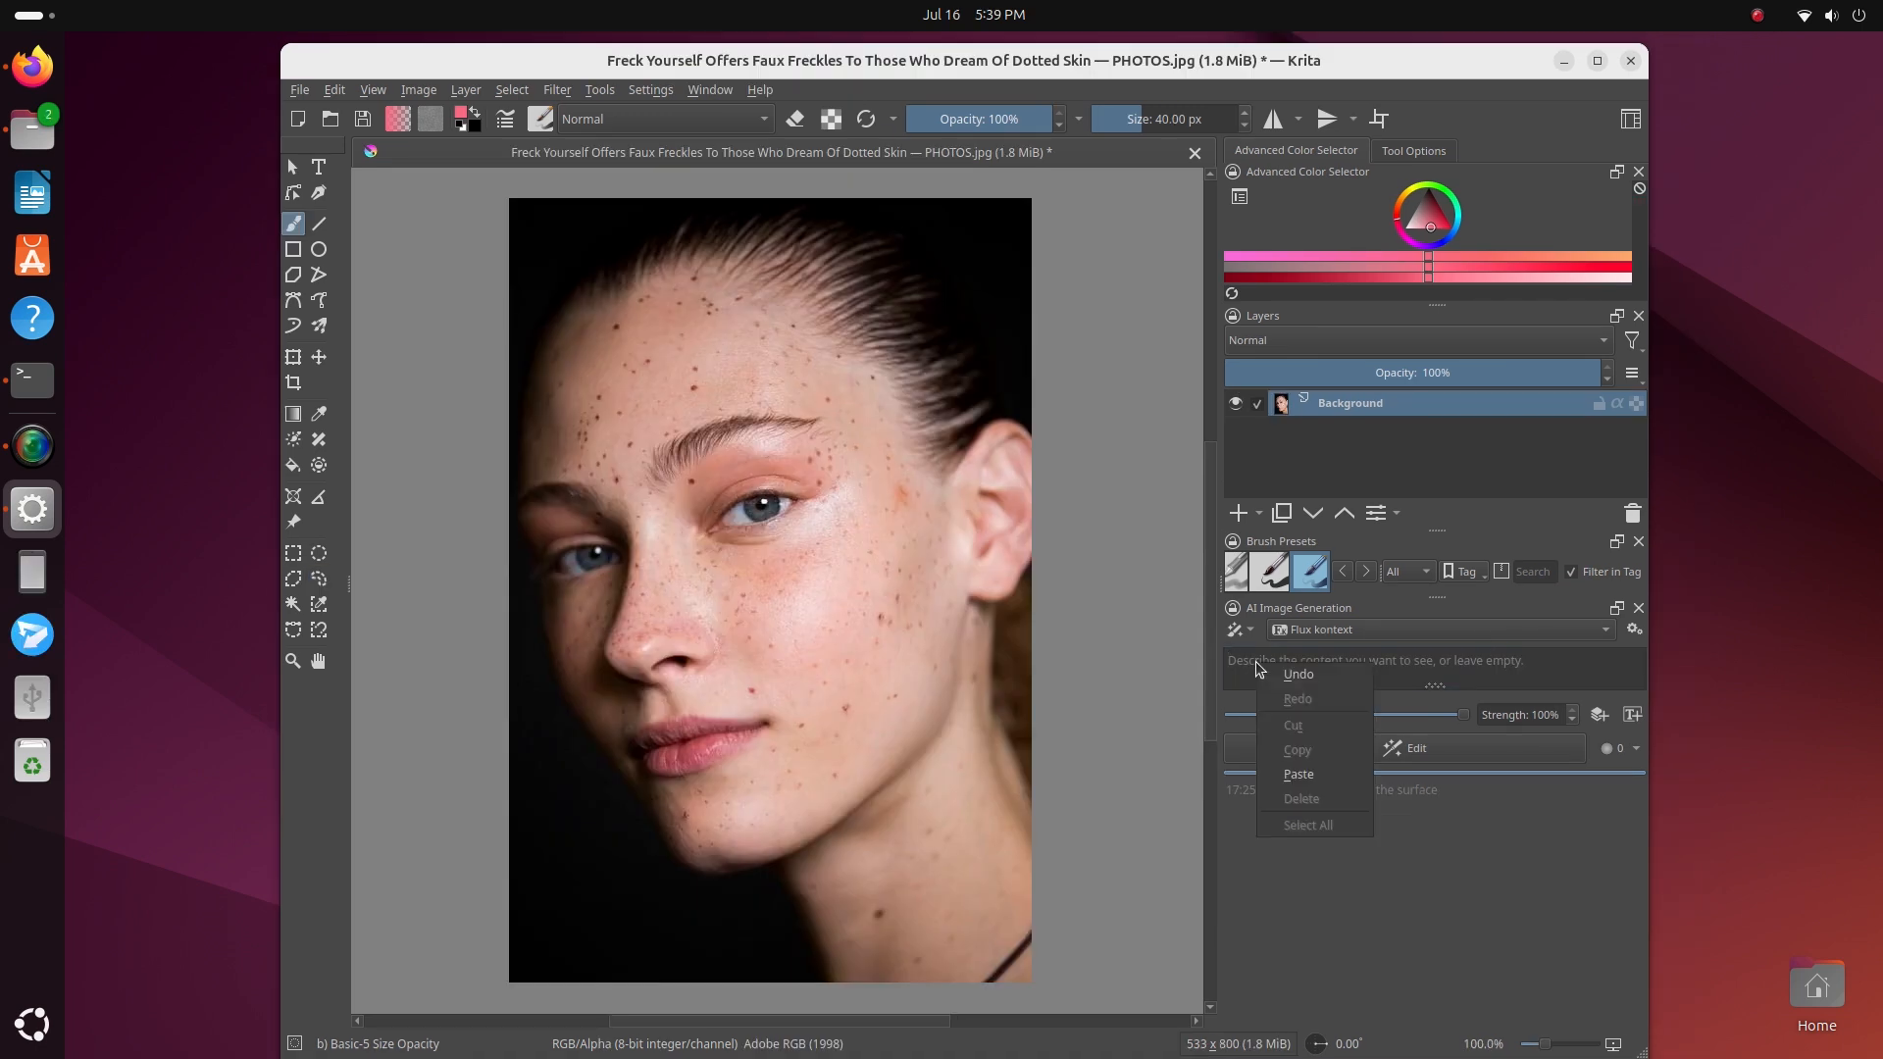
click(1311, 777)
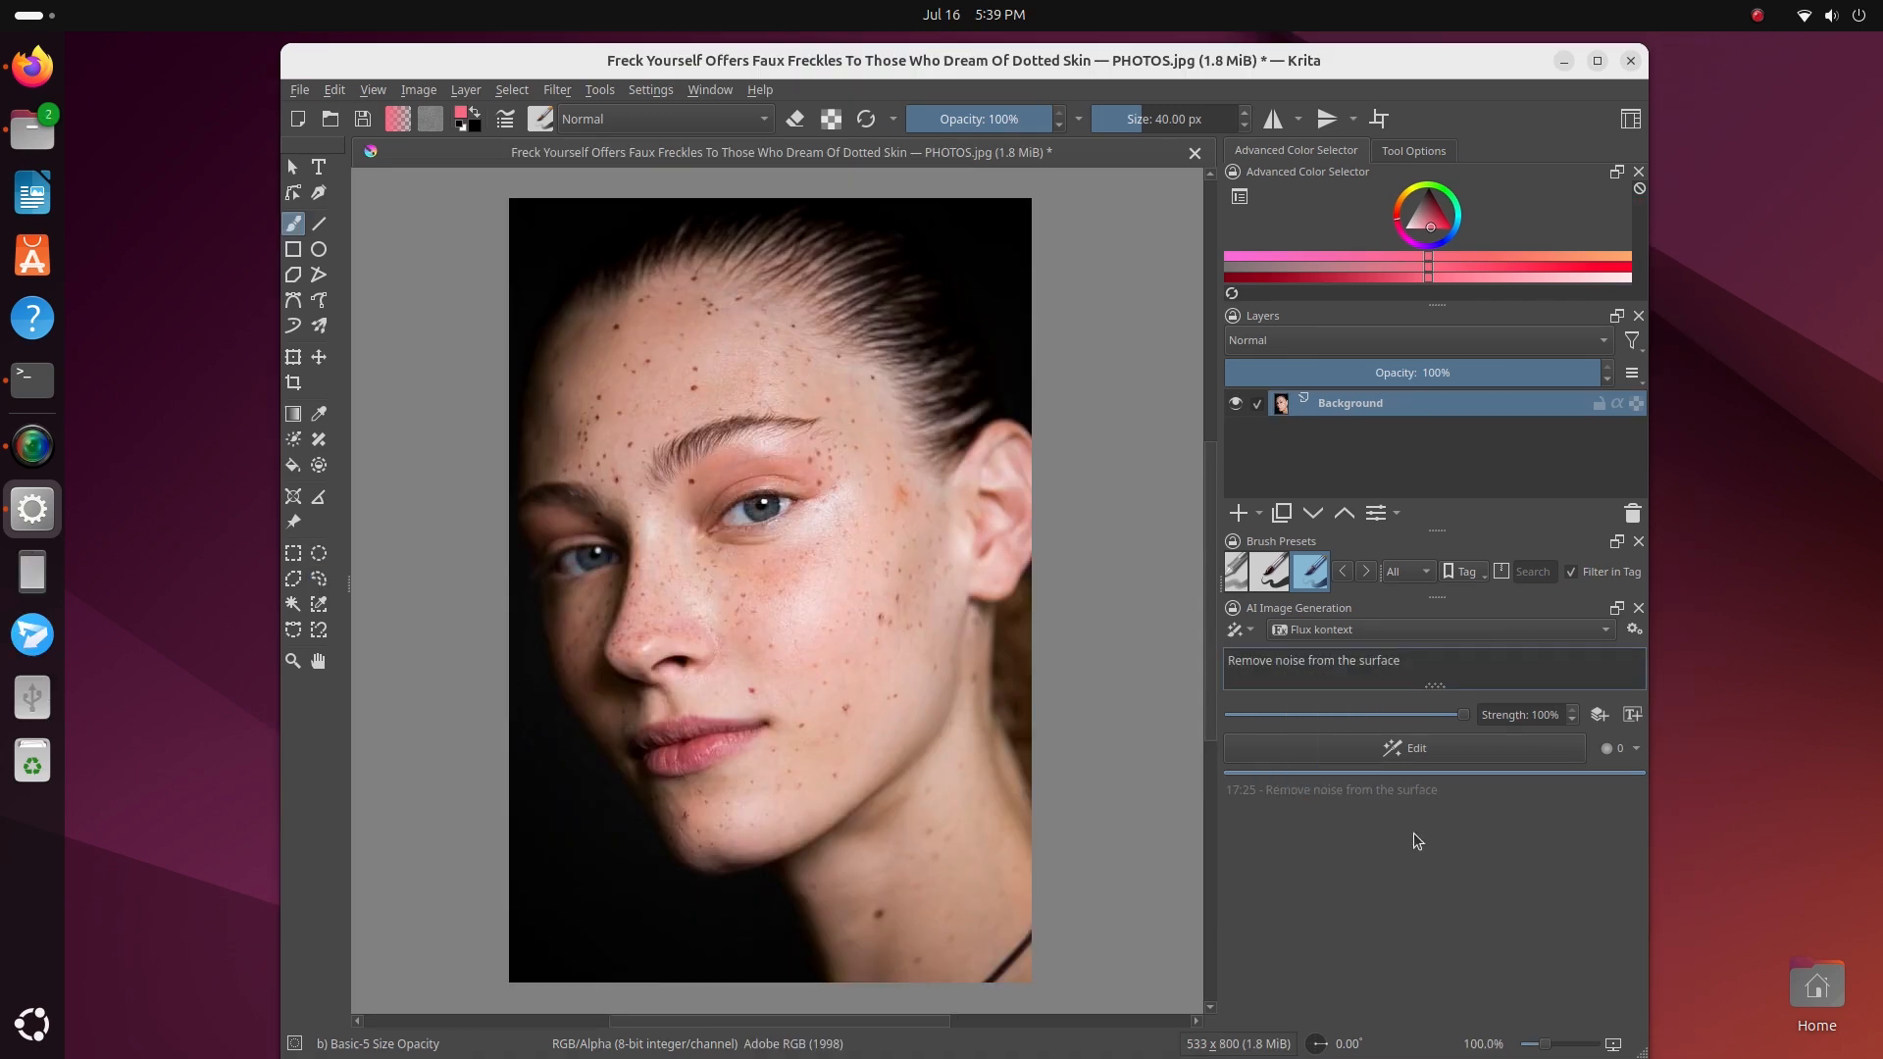
click(1425, 756)
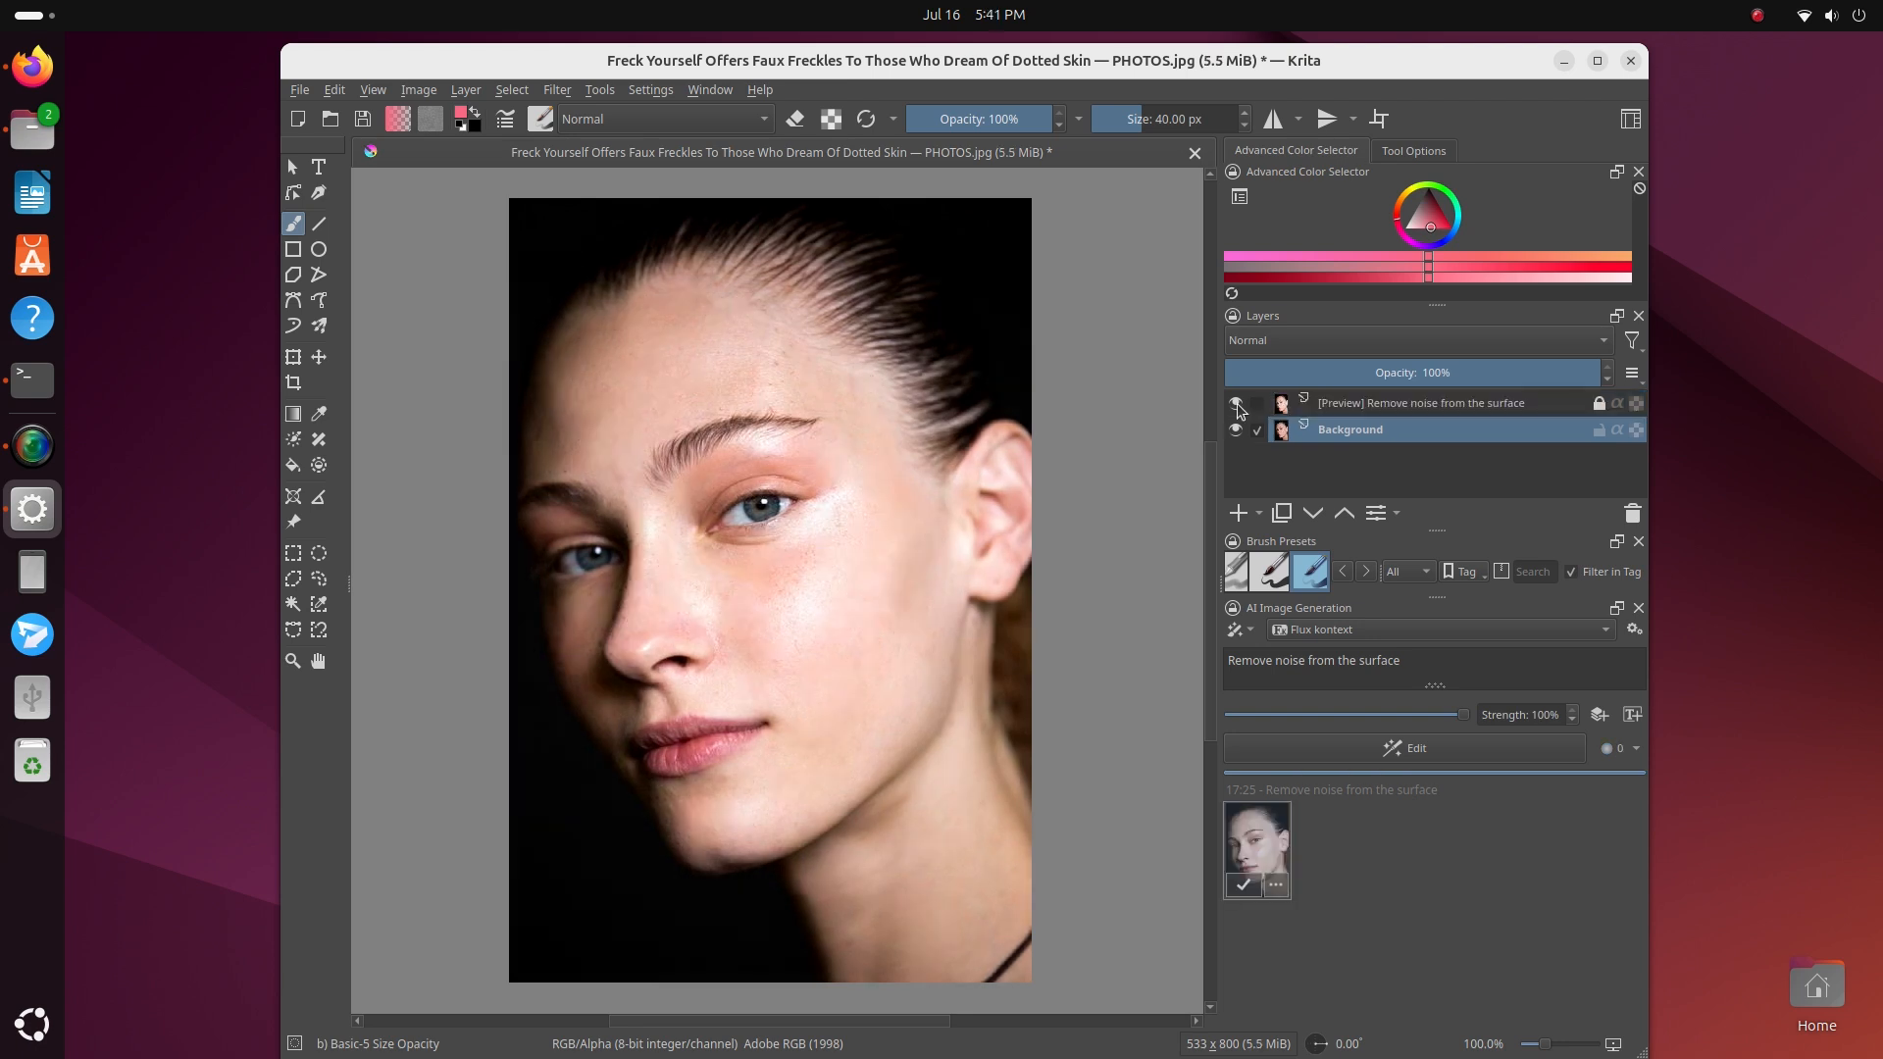
Compare the cleaned skin with the original freckled face by toggling the "Remove noise from the surface" preview layer on and off
click(1236, 403)
click(1236, 403)
click(1236, 403)
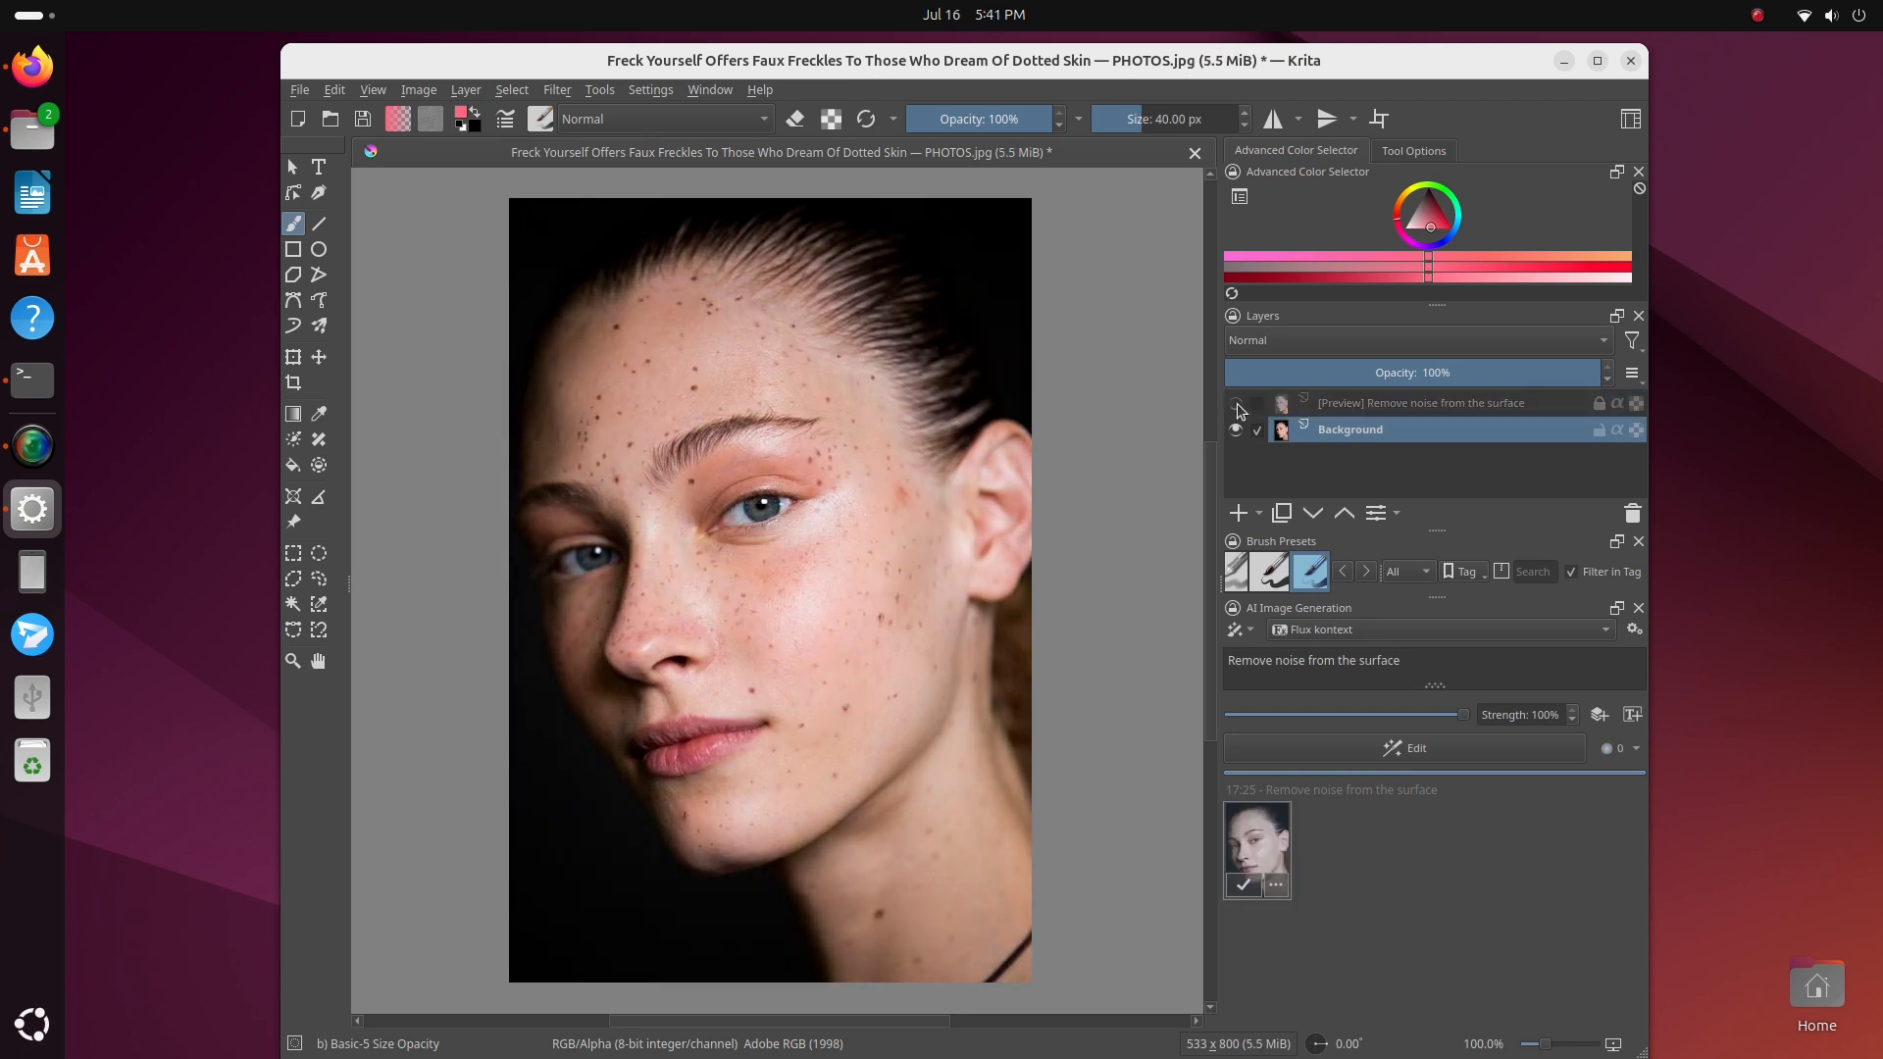
click(1237, 405)
click(1237, 404)
click(1237, 404)
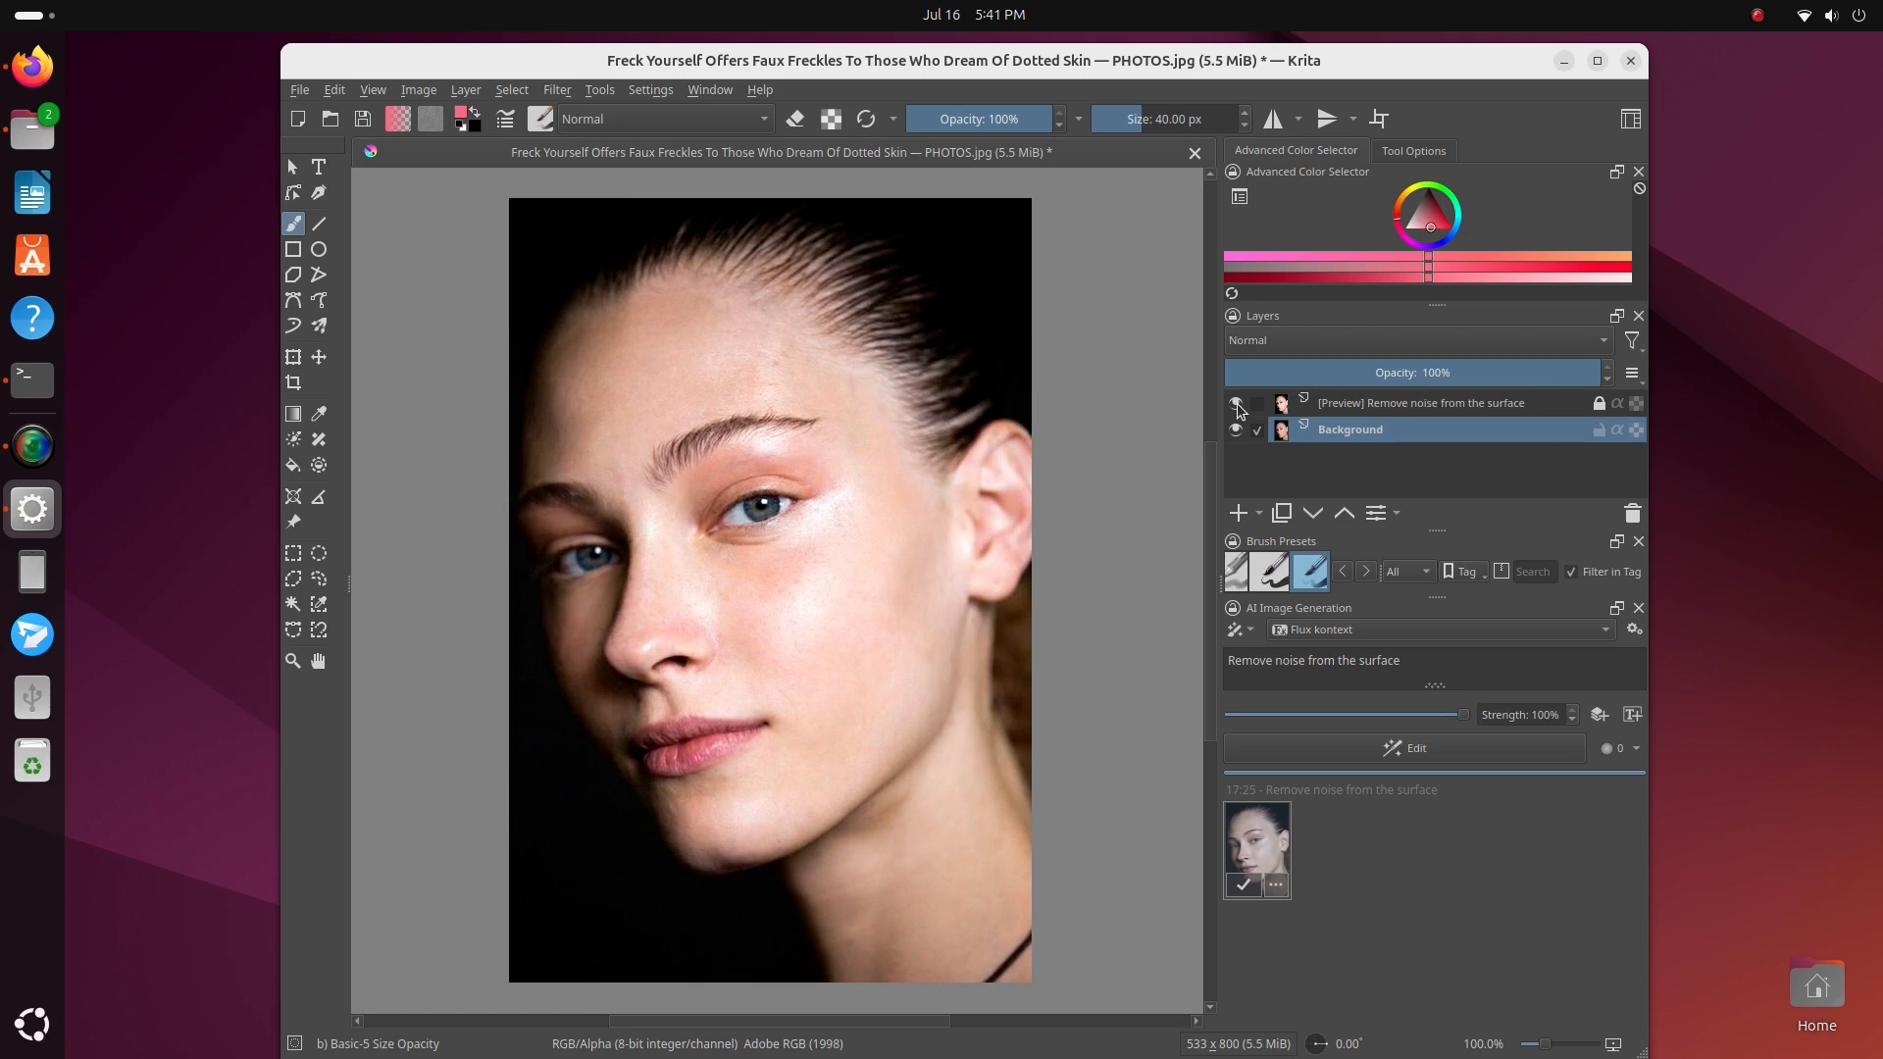
click(1237, 405)
click(1237, 404)
click(1237, 404)
click(1237, 404)
click(1237, 404)
click(1237, 404)
click(1237, 404)
click(1237, 404)
click(1236, 404)
click(1237, 405)
click(1237, 404)
click(1236, 404)
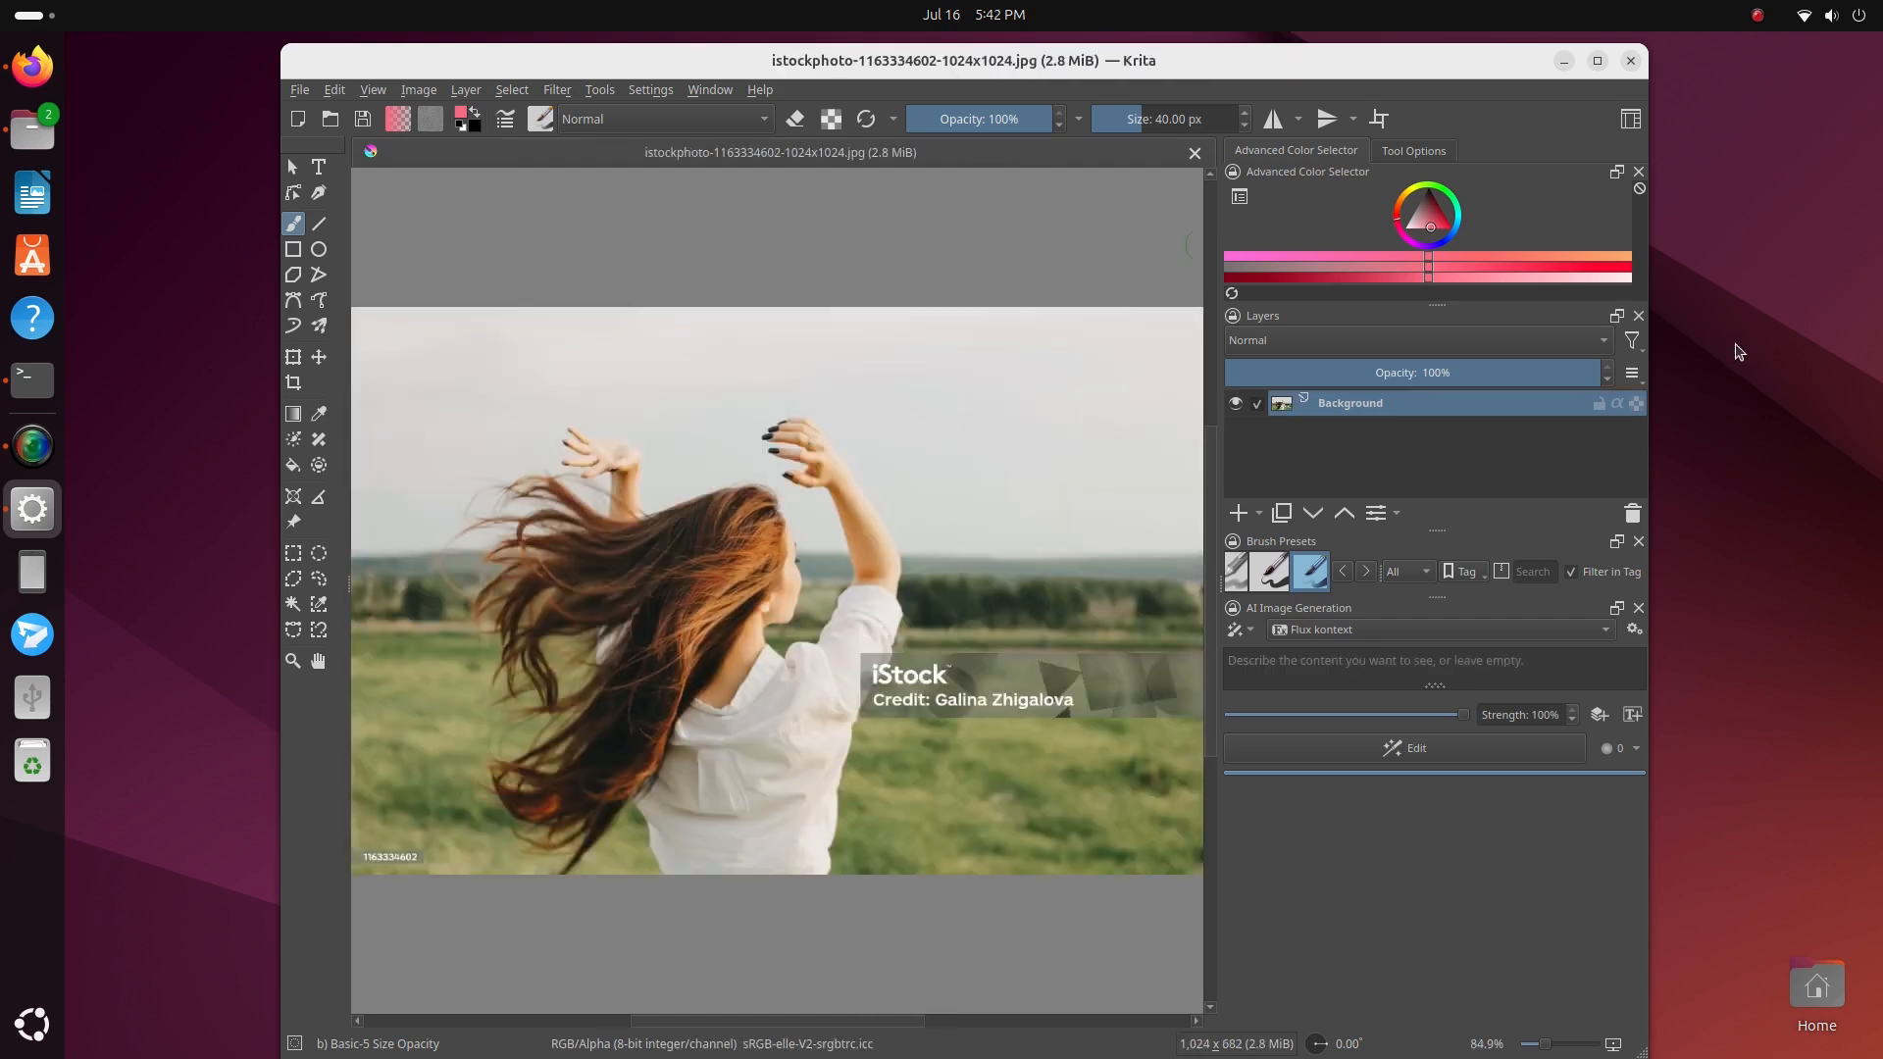
Generate an AI edit of the field photo with the prompt "remove background and make it white"
click(1294, 667)
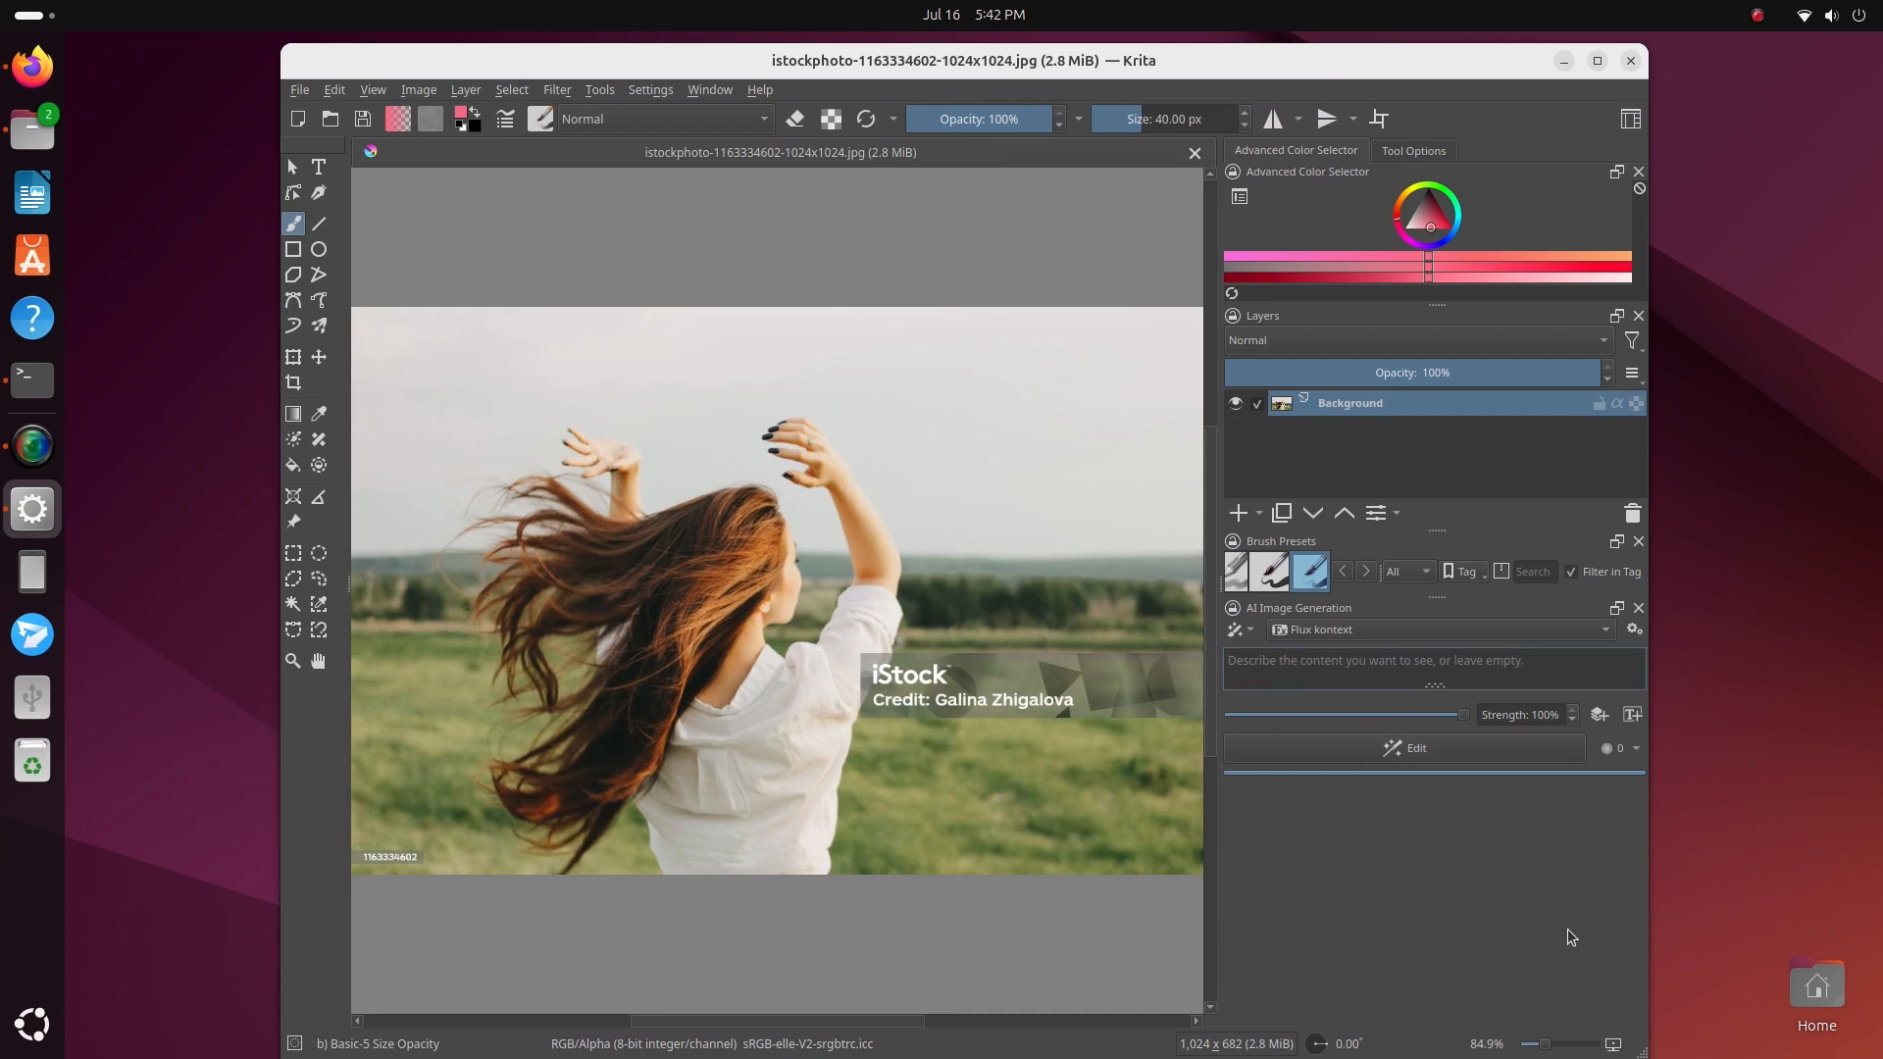
text(remove)
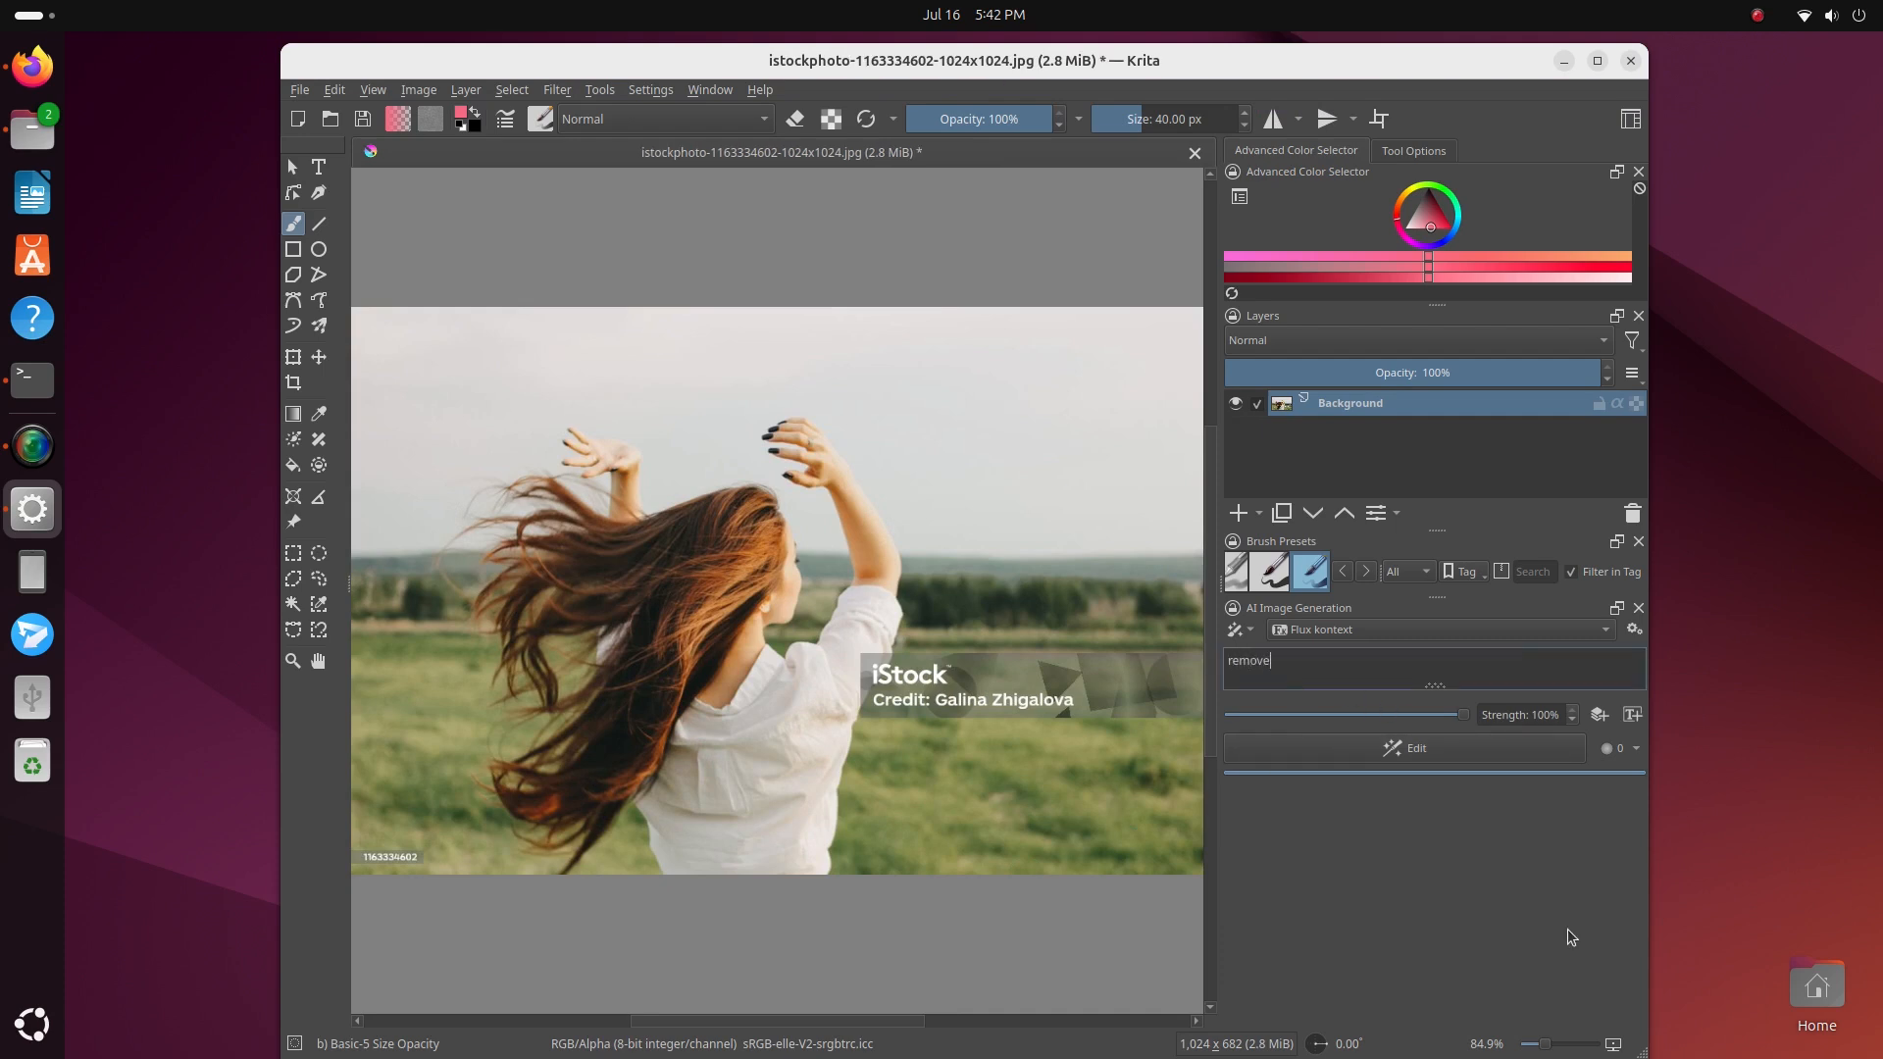
text( background and make it white)
click(1417, 751)
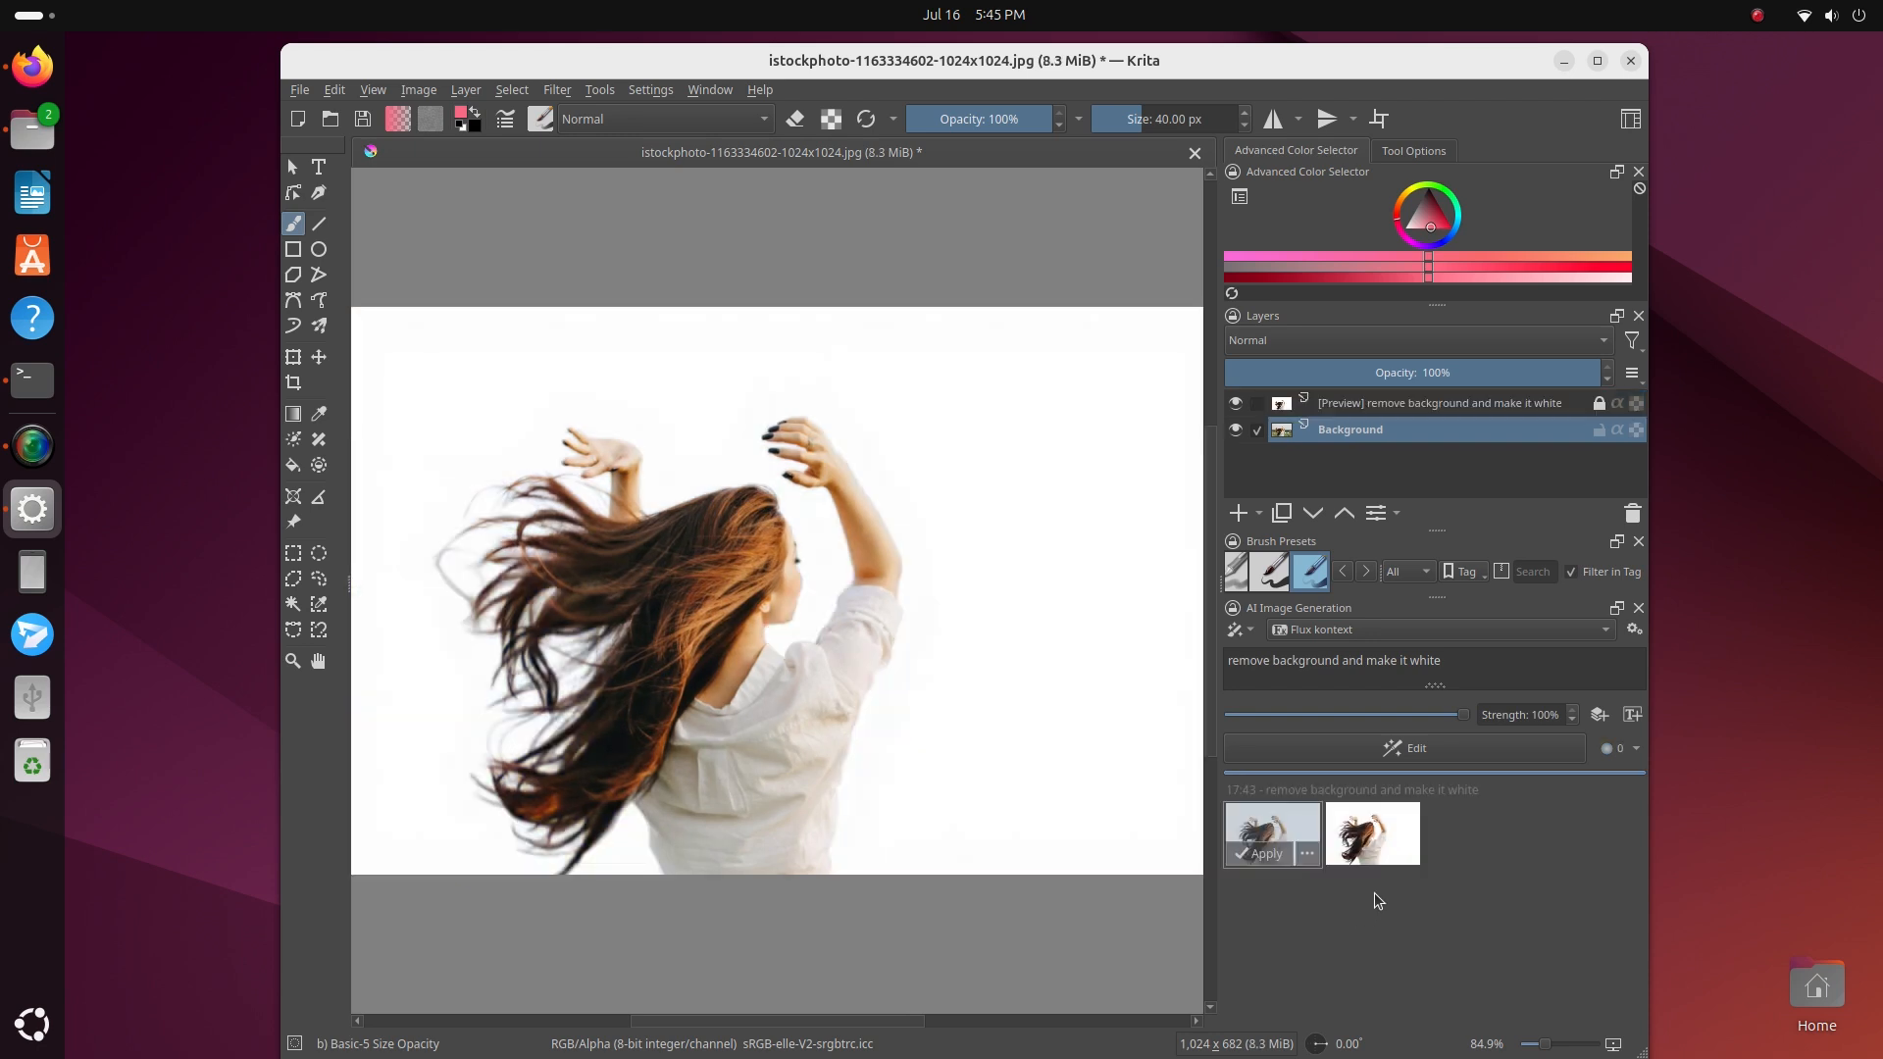
Compare the two generated white-background results by switching the preview between them
click(1371, 840)
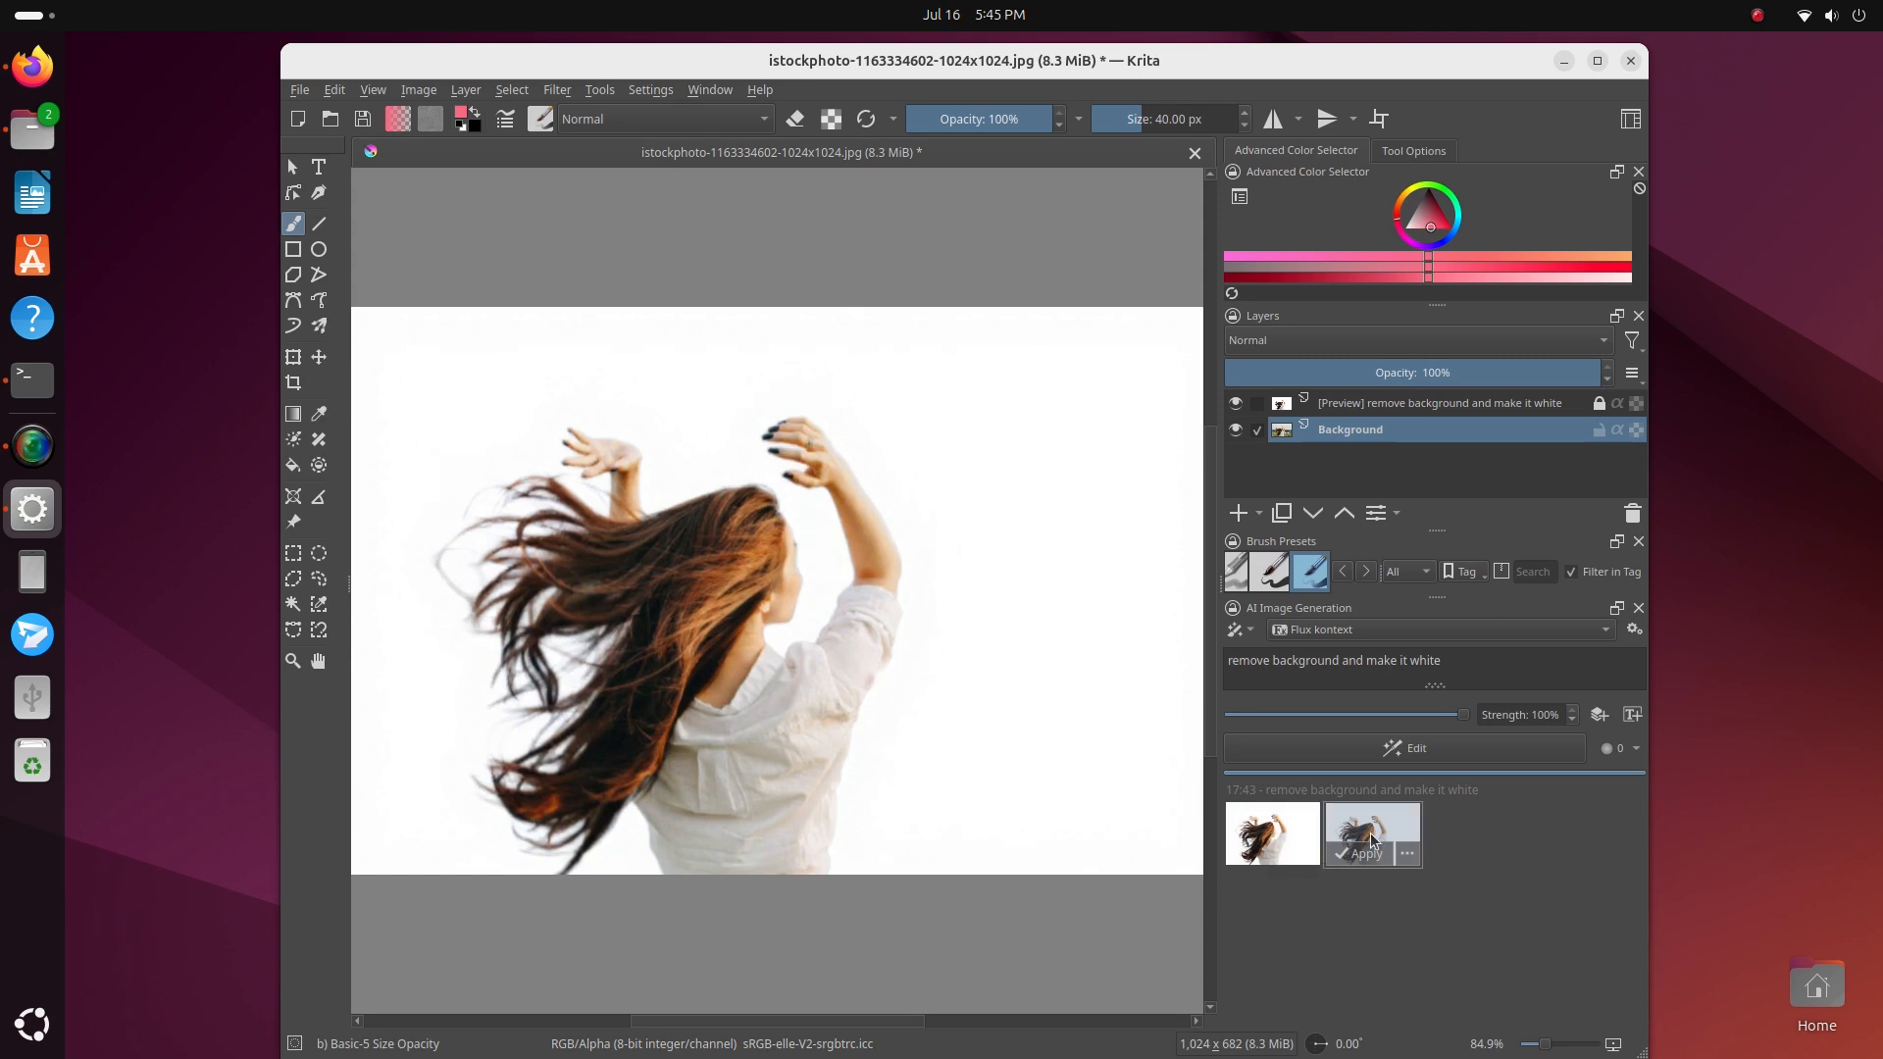
click(1281, 841)
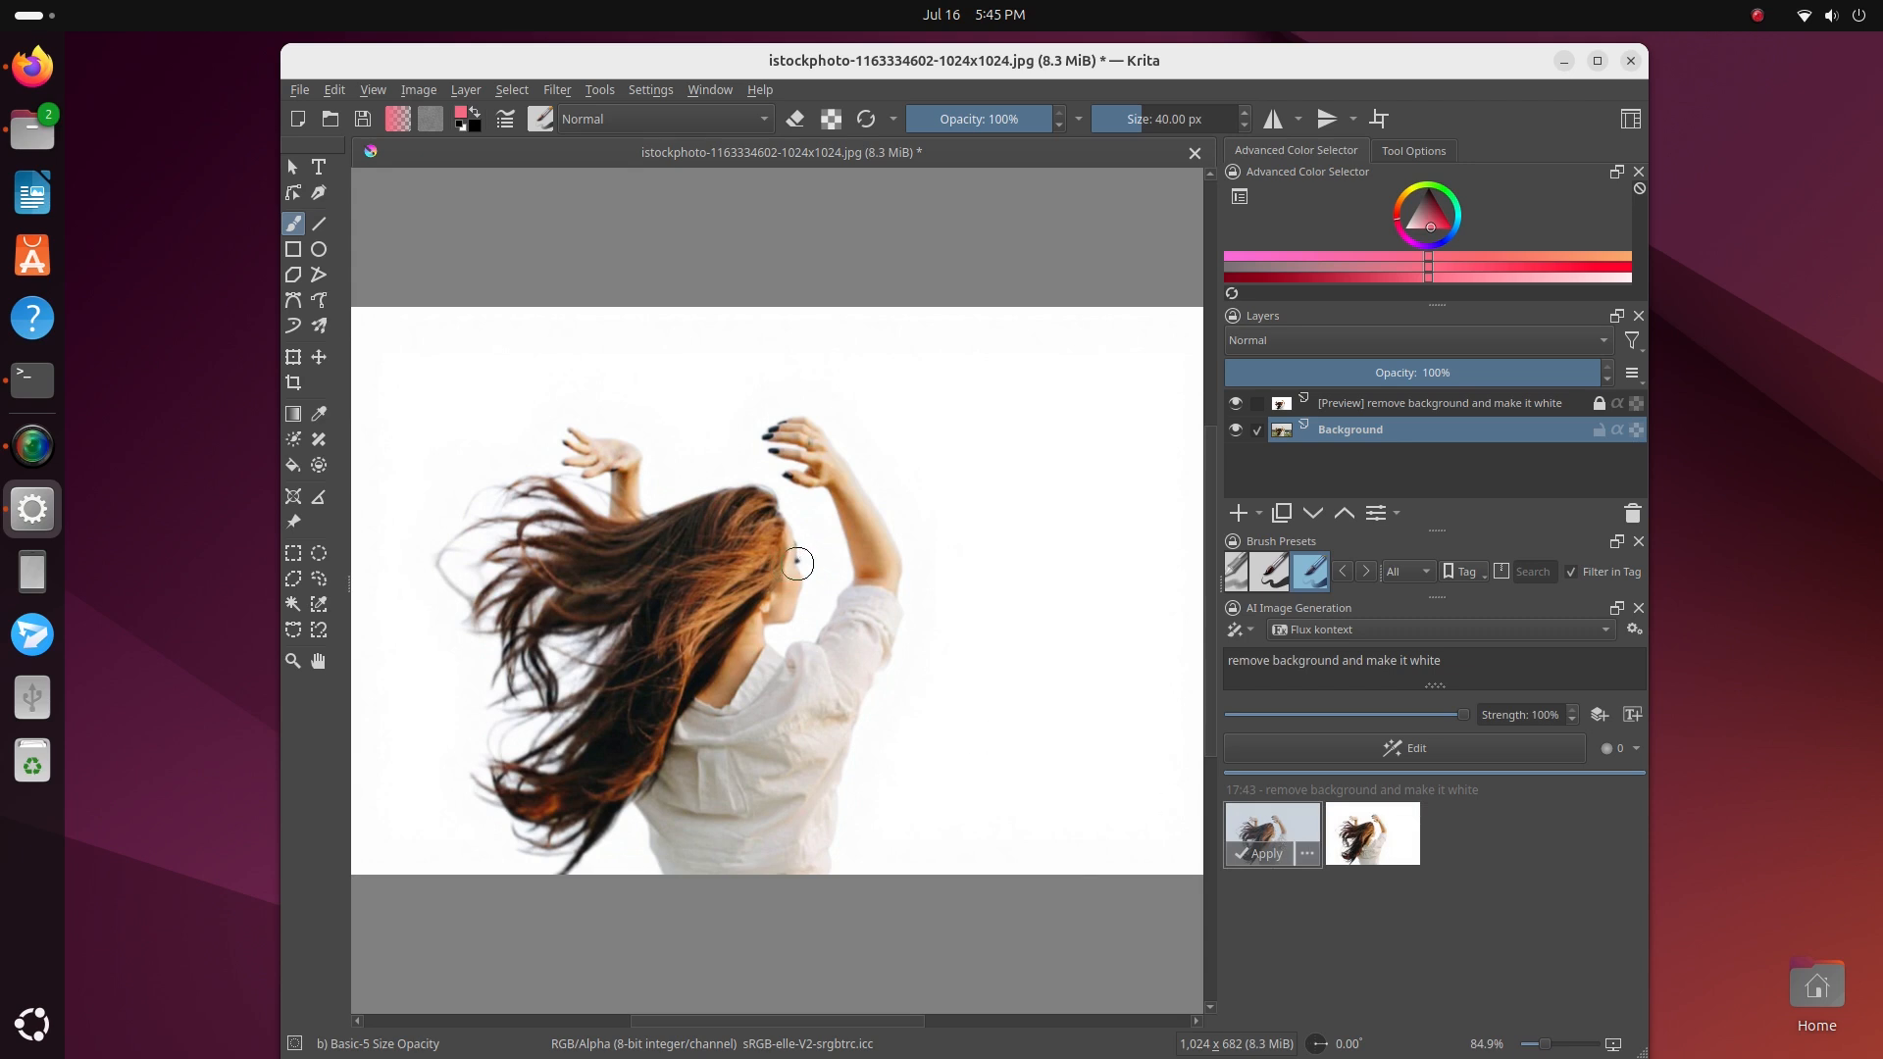
click(1383, 834)
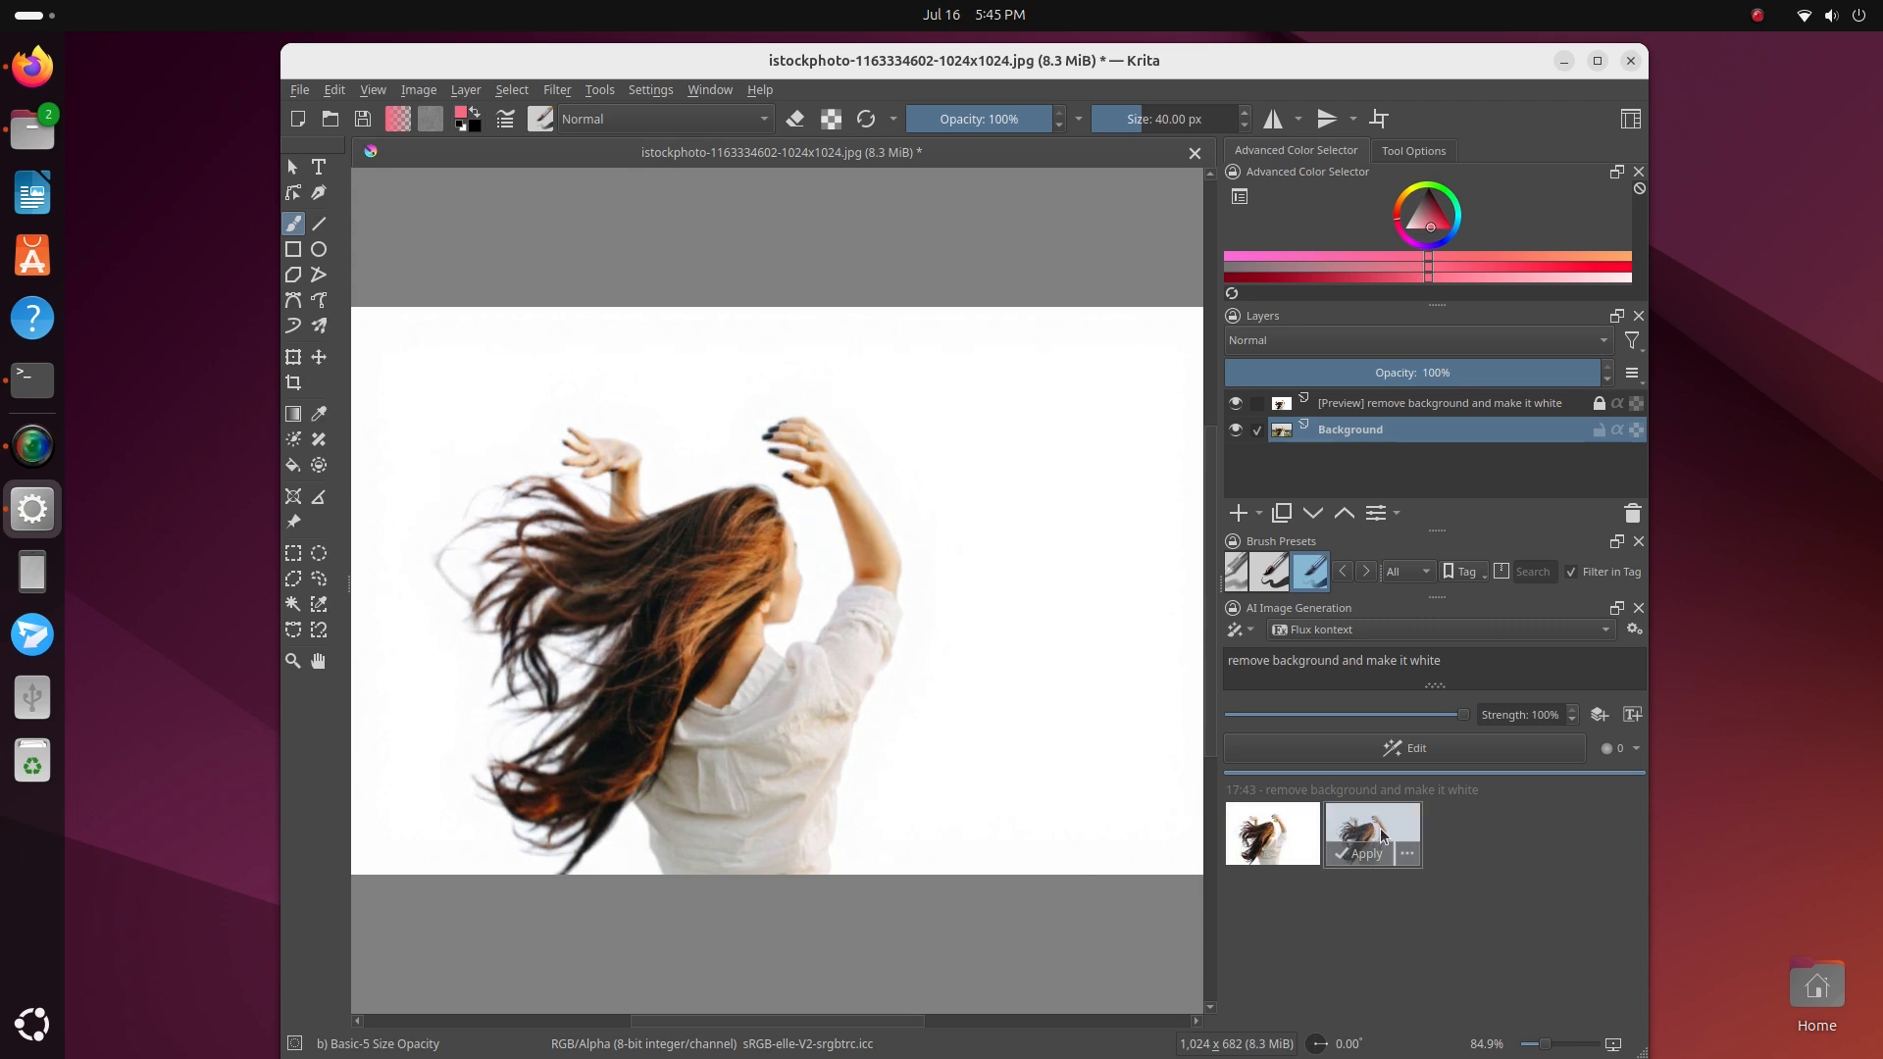
click(1285, 830)
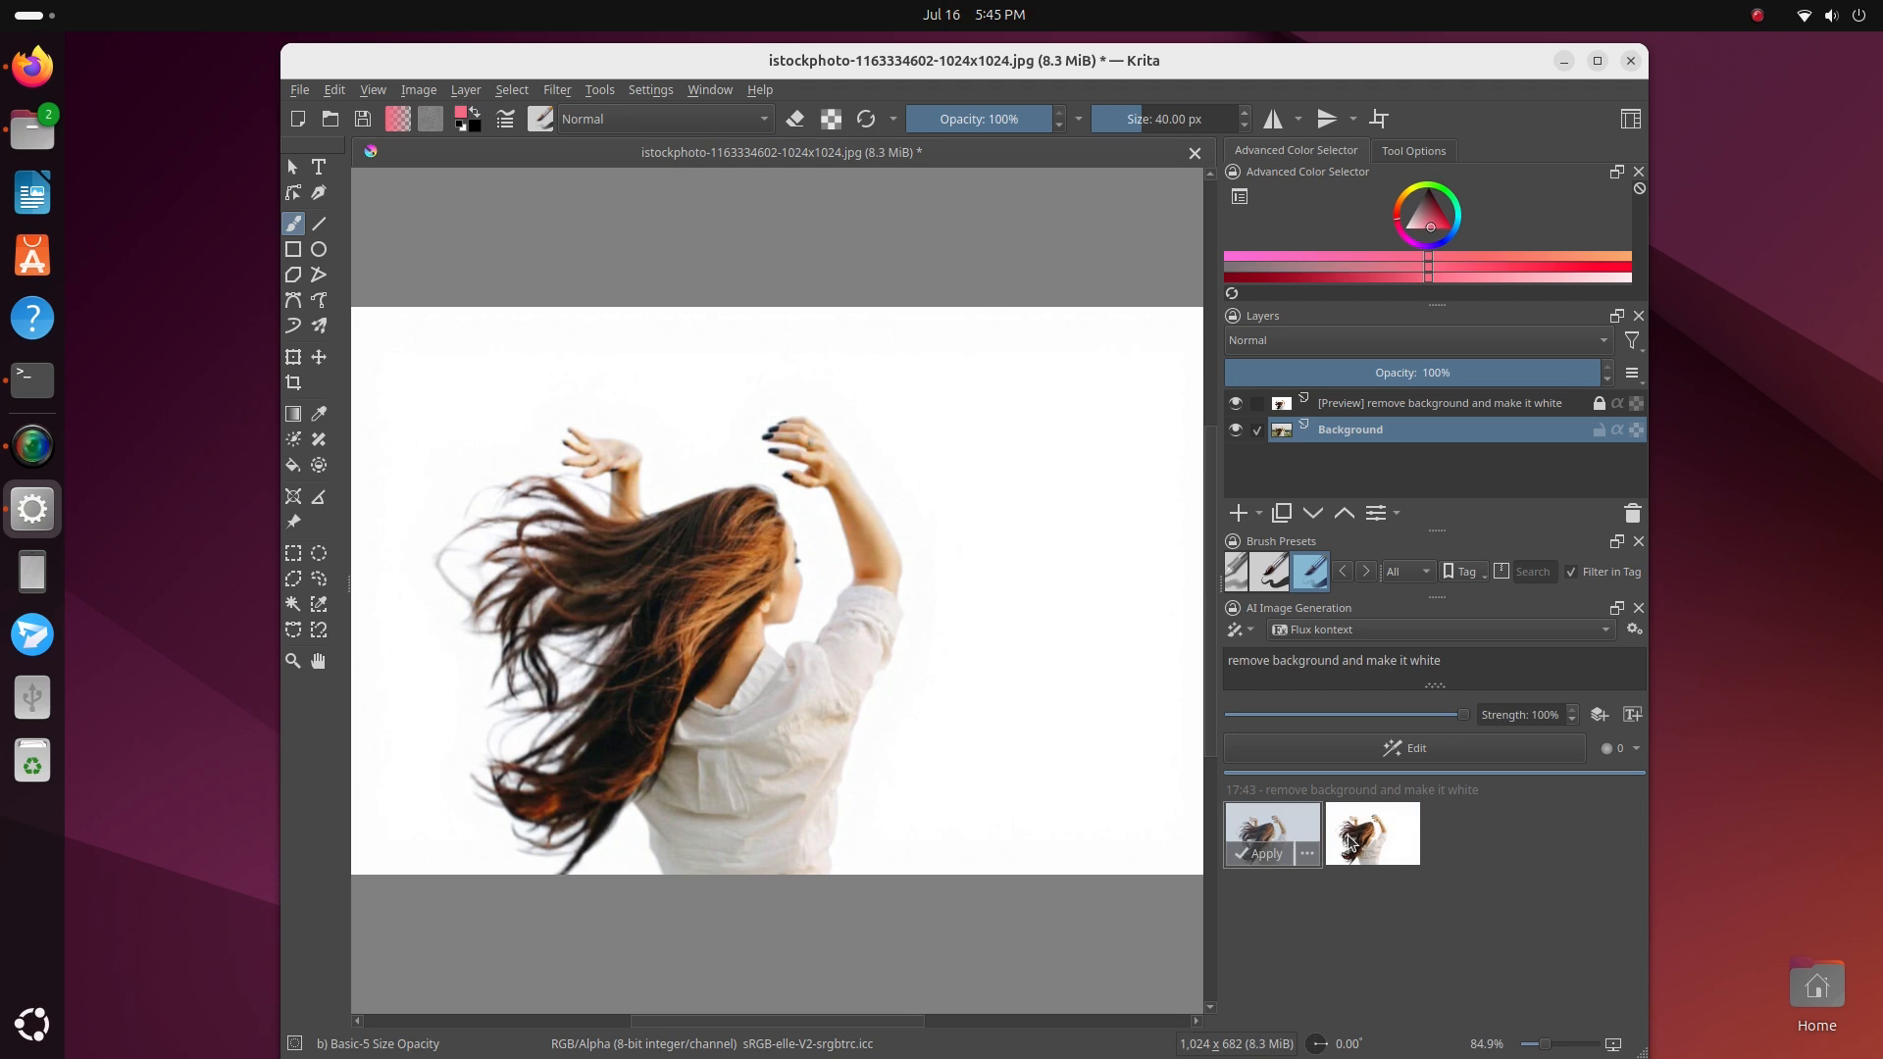
click(1352, 842)
Apply the first white-background result, and hide its generated layer with the Background layer active
click(1285, 833)
click(1263, 854)
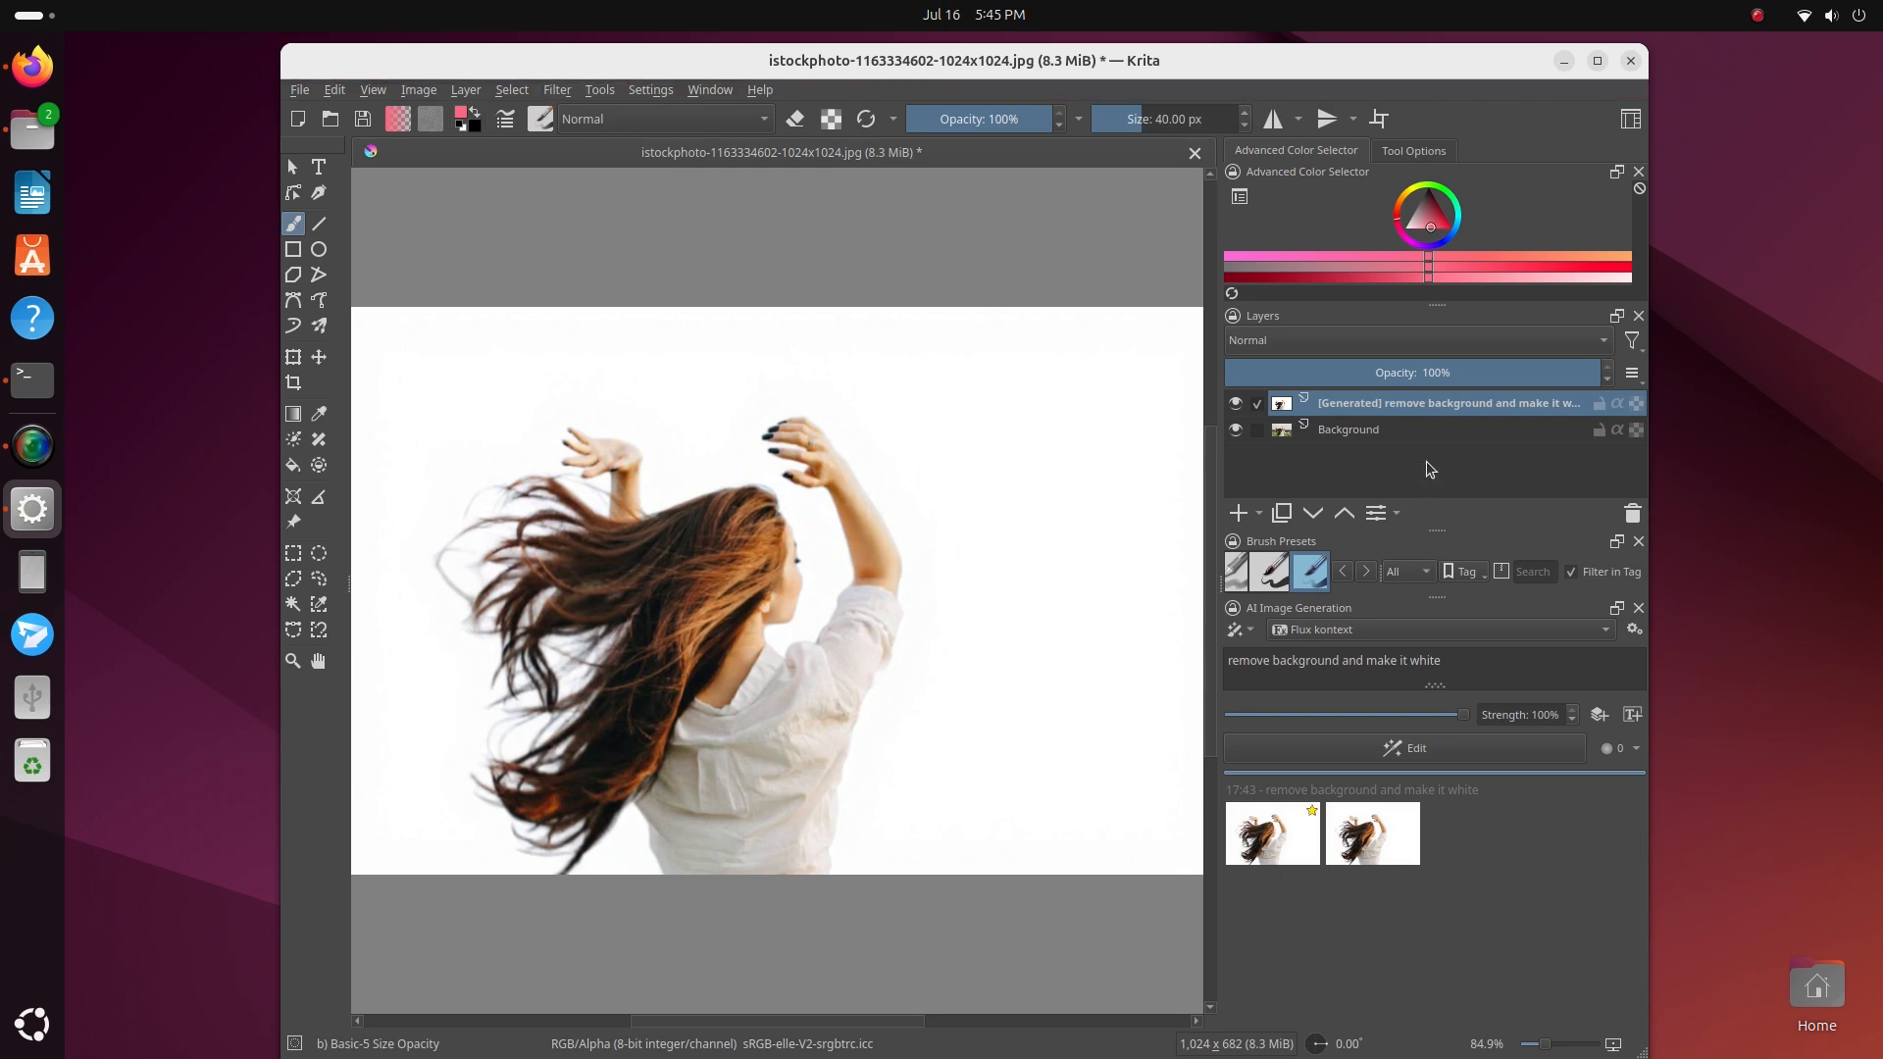
click(1407, 431)
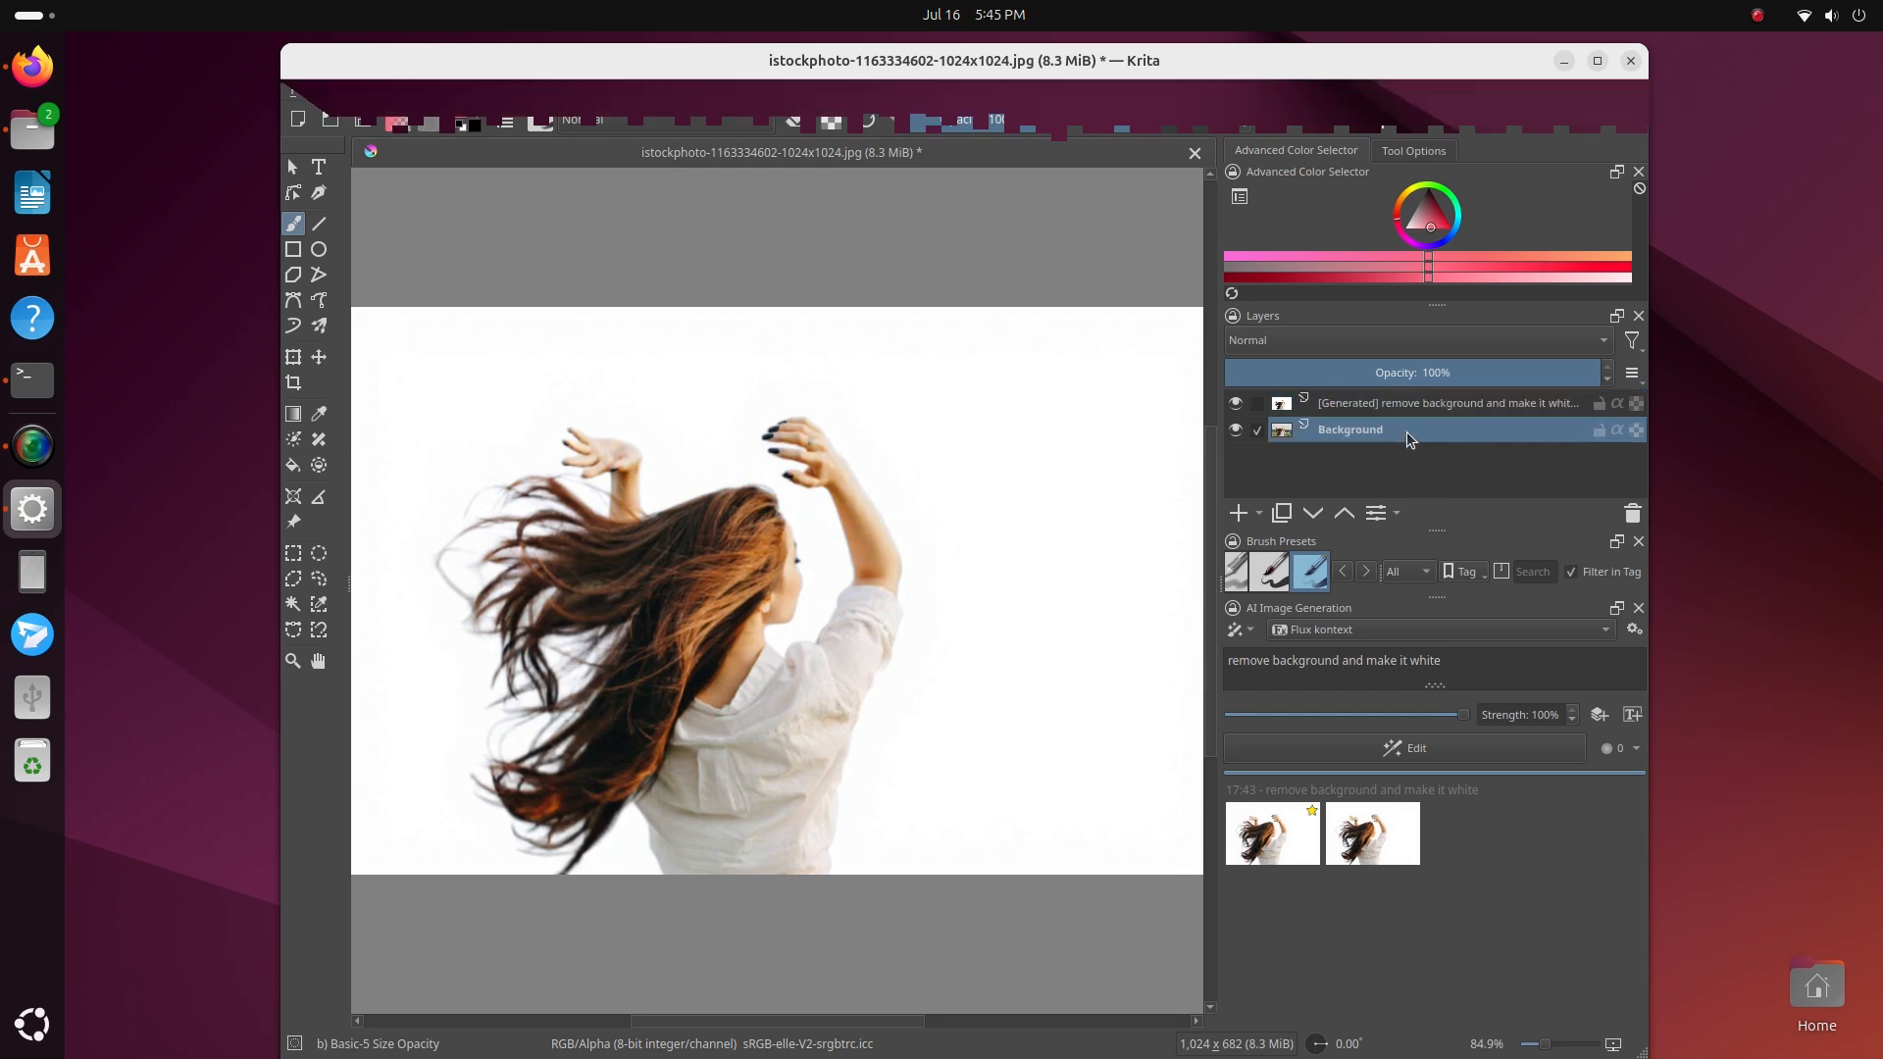
click(1236, 403)
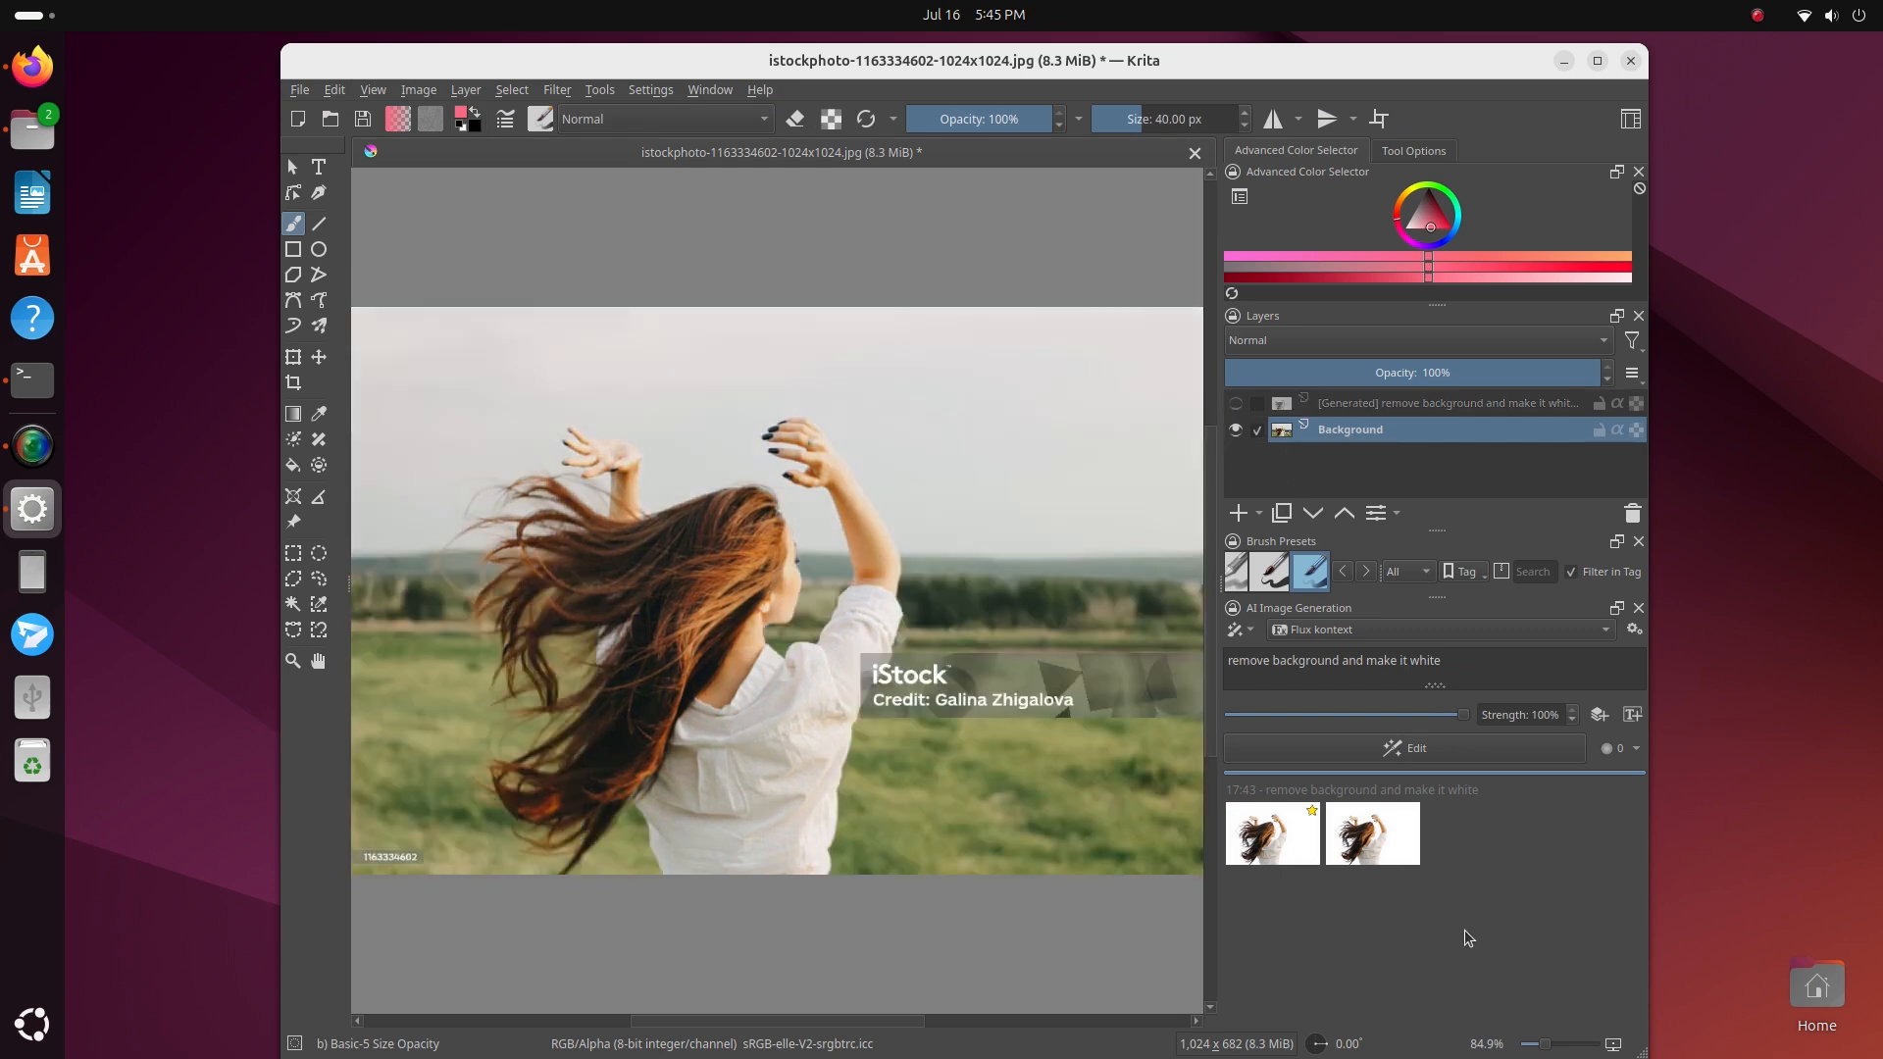
Change the prompt to "remove background and make it klang city" and generate the edit
click(1446, 664)
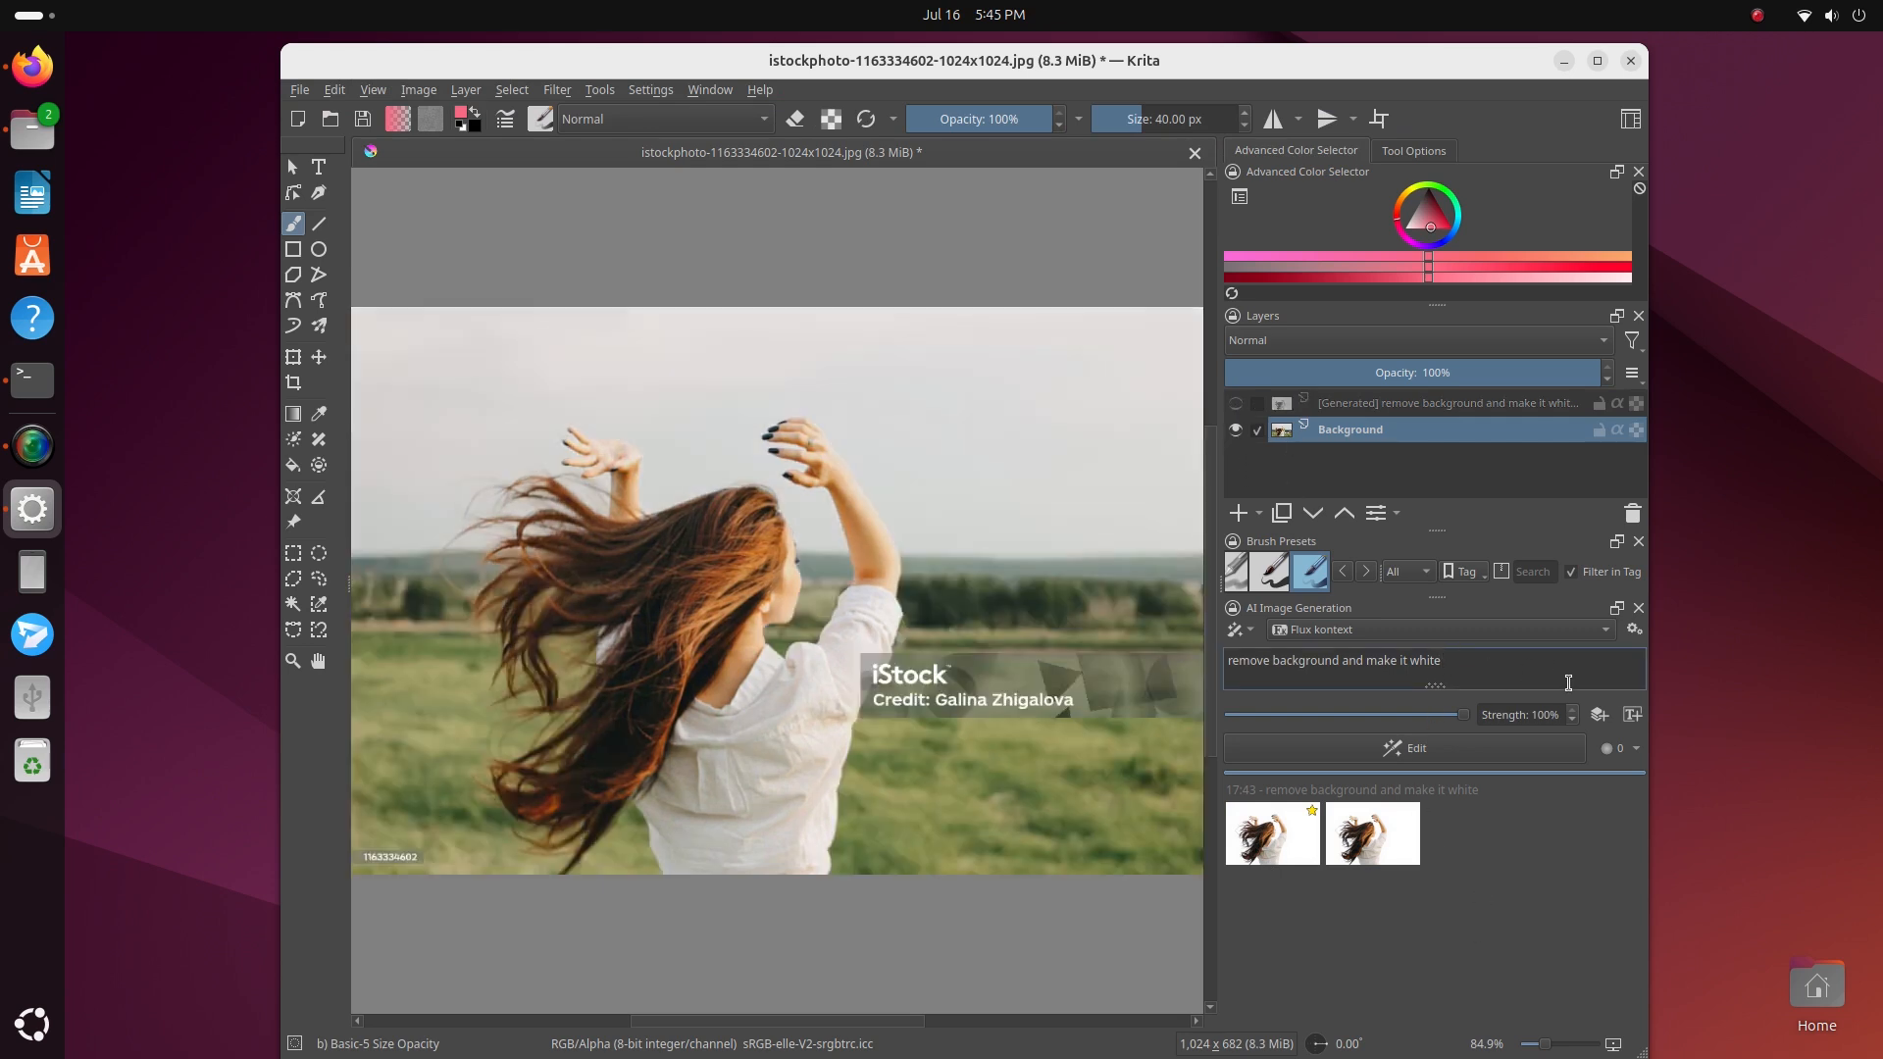
key(BackSpace)
key(BackSpace)
key(BackSpace)
key(BackSpace)
key(BackSpace)
text(klang city)
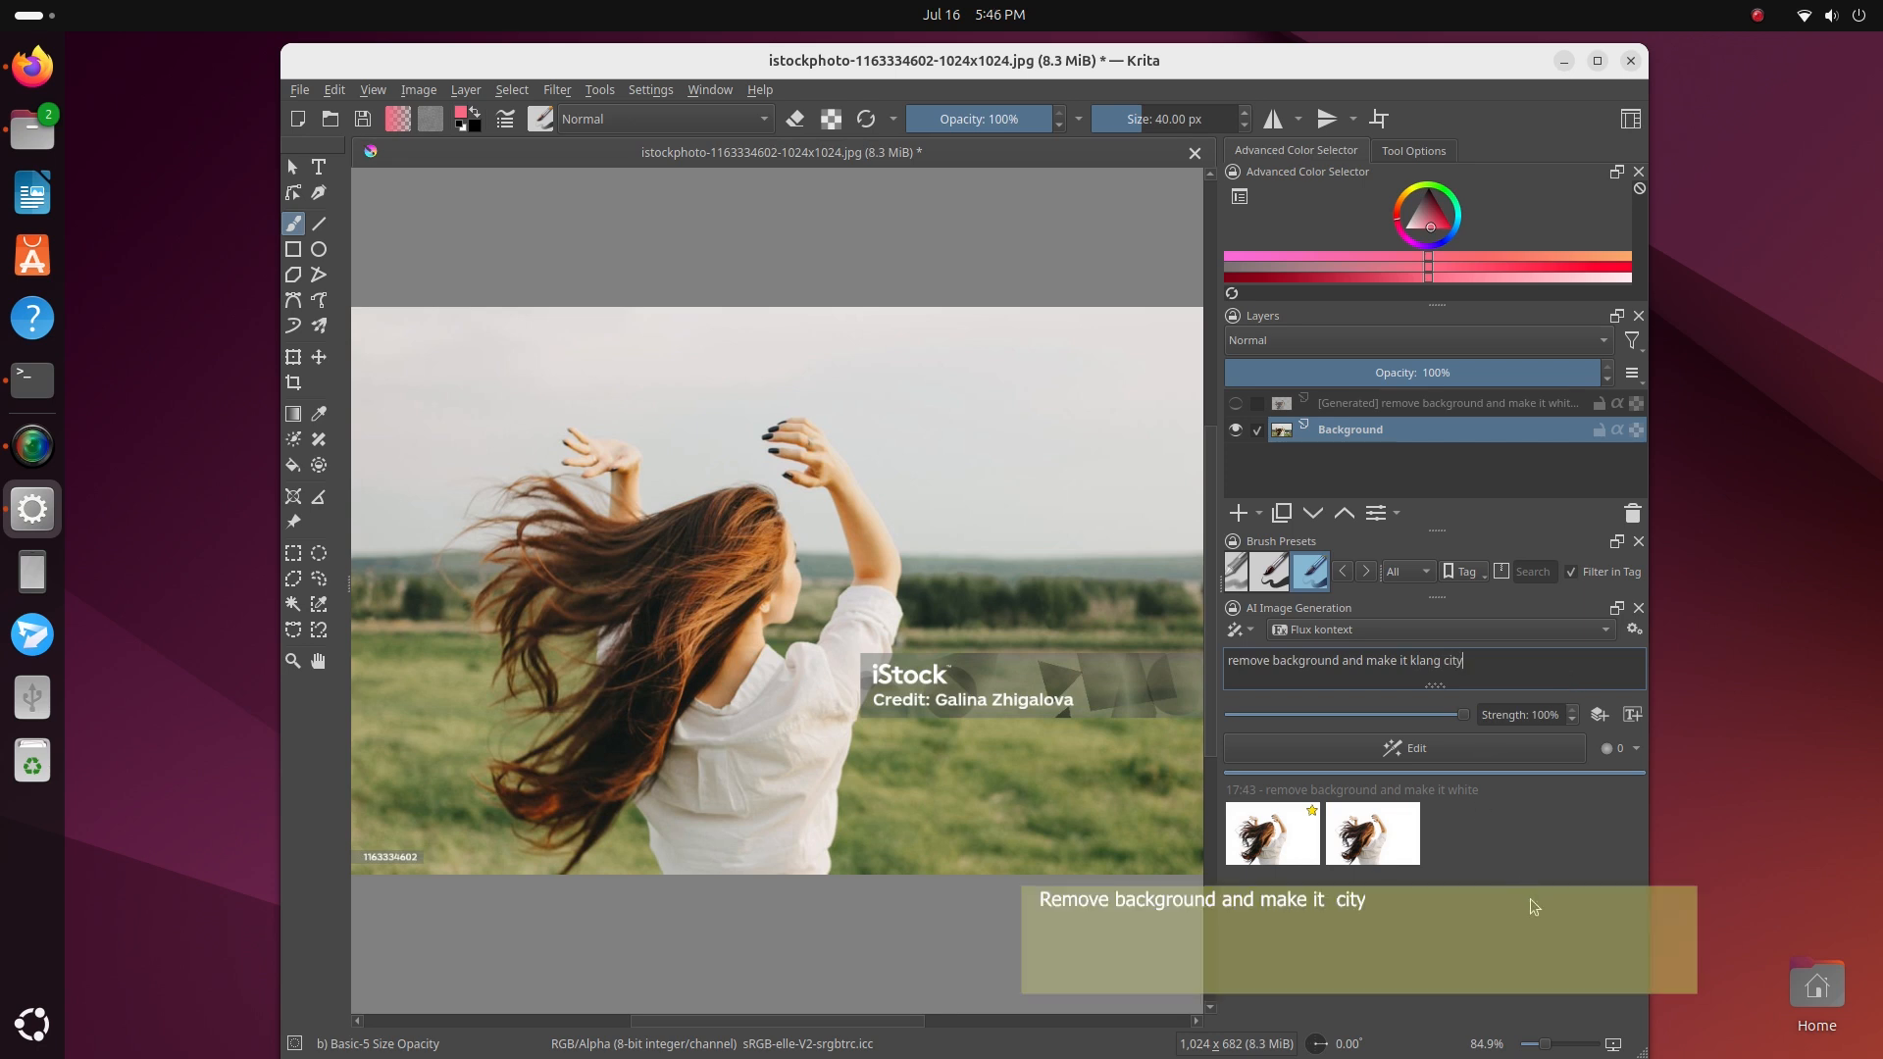
click(1428, 752)
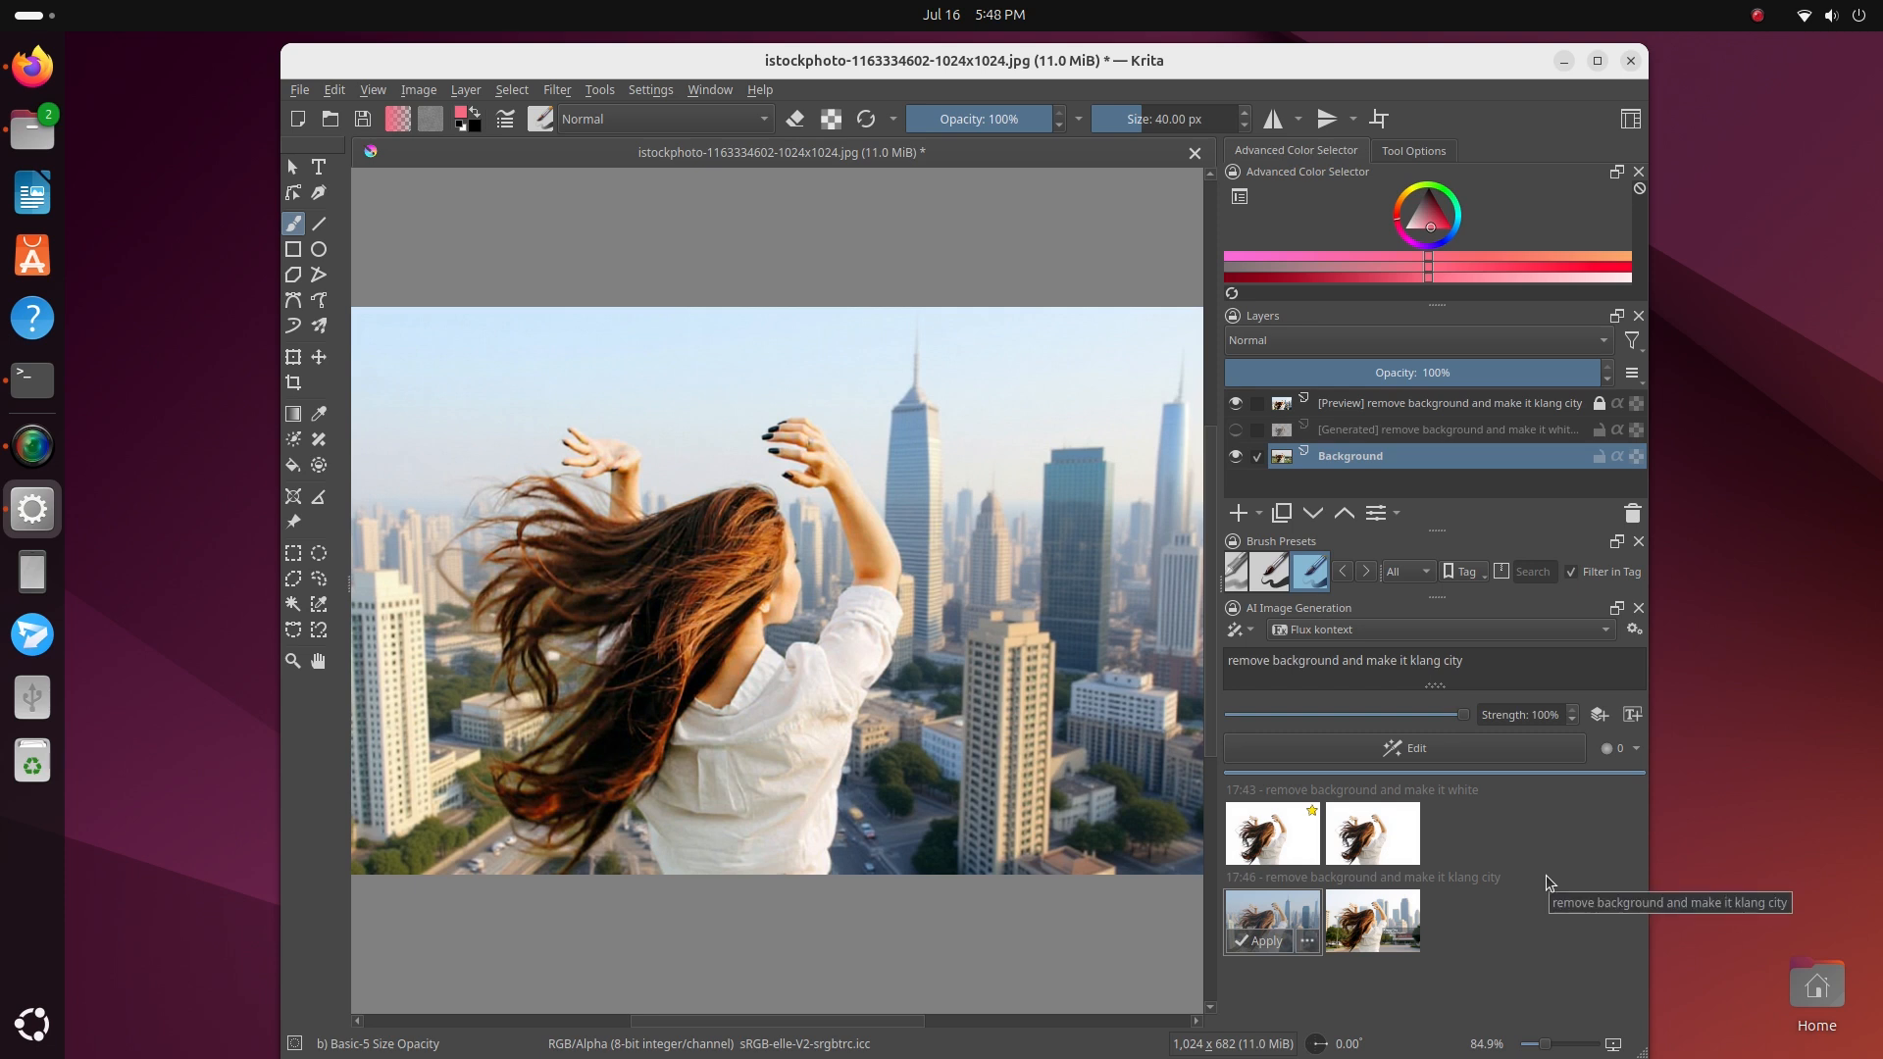
Compare the klang city background with the original photo by toggling the preview layer's visibility
click(1235, 406)
click(1236, 406)
click(1236, 406)
click(1236, 406)
click(1236, 406)
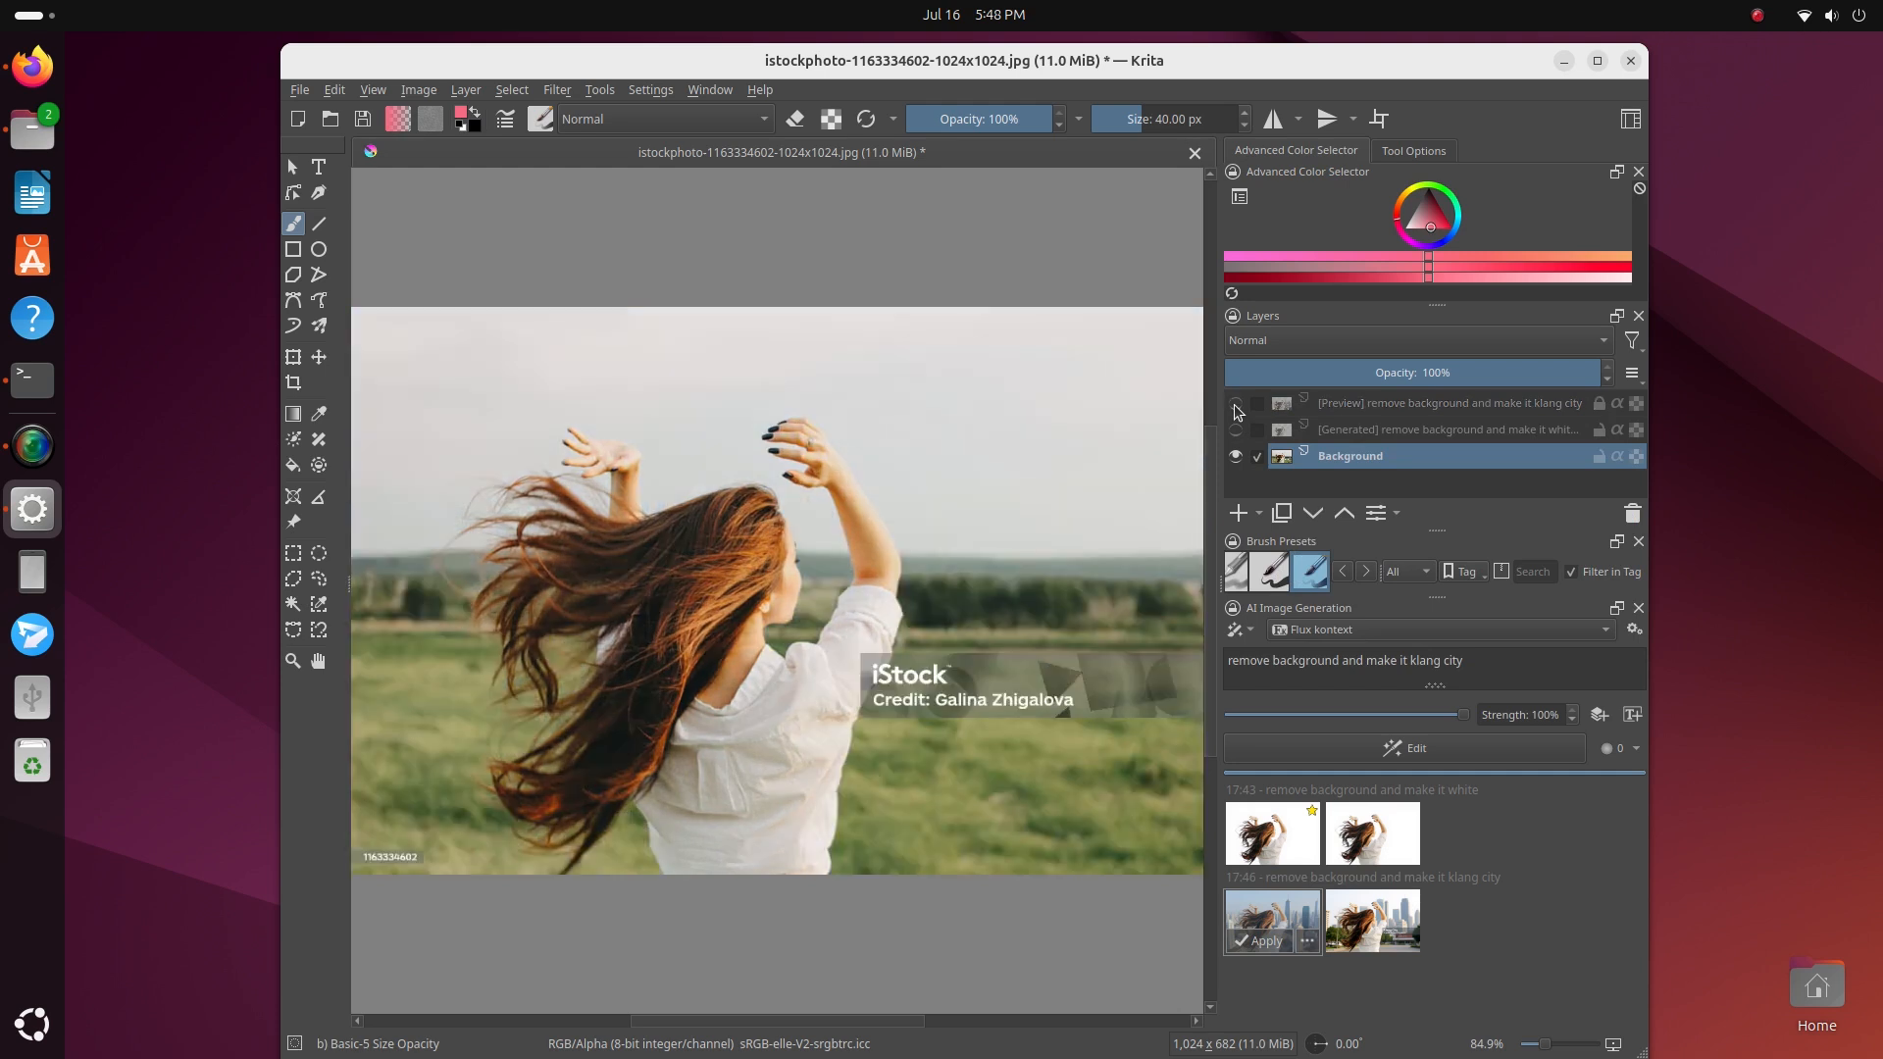
click(1236, 406)
click(1236, 406)
click(1235, 406)
click(1236, 407)
Compare the white-background version with the original photo by toggling the generated layer's visibility
click(1235, 431)
click(1236, 431)
click(1235, 432)
click(1236, 431)
click(1236, 431)
click(1236, 431)
click(1236, 432)
click(1235, 431)
click(1236, 432)
click(1236, 431)
Check the klang city version against the original once more, leaving its preview layer visible
click(1236, 405)
click(1236, 405)
click(1236, 405)
click(1237, 405)
click(1237, 405)
click(1237, 405)
click(1237, 405)
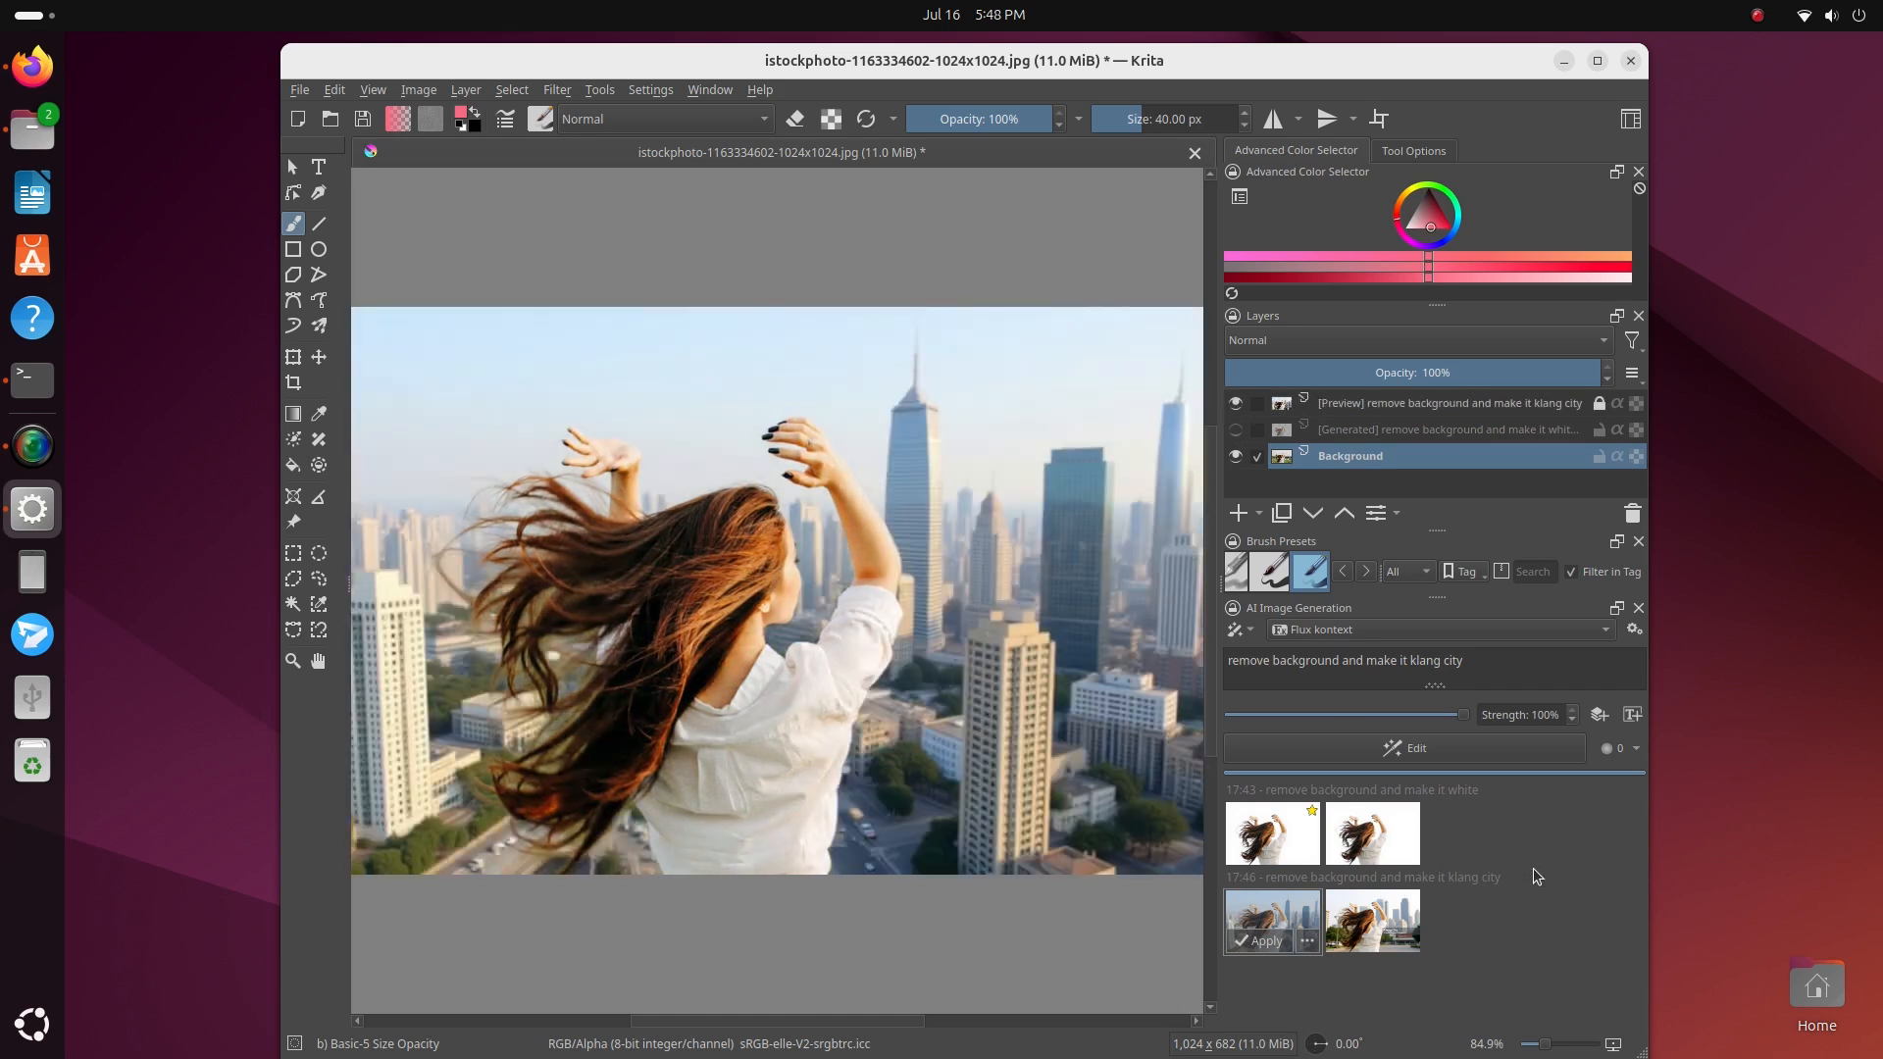